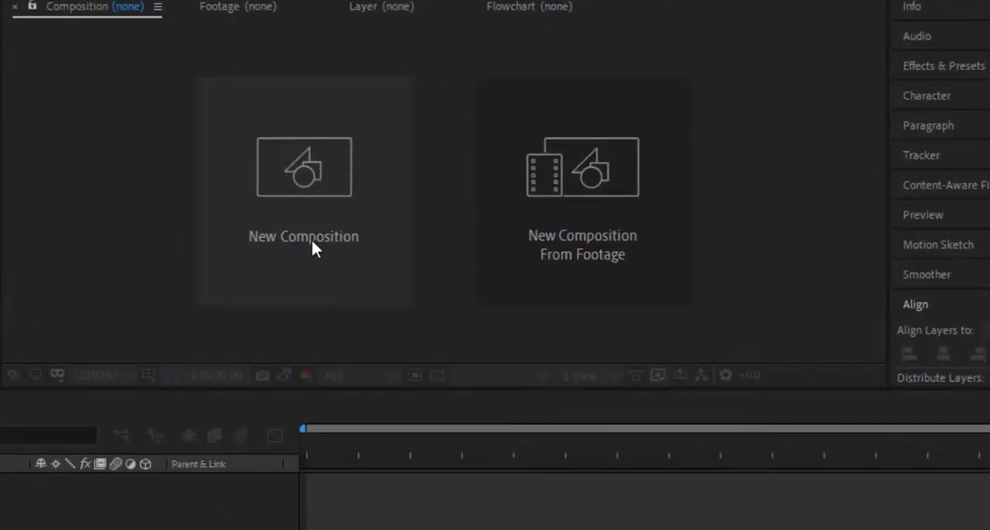
Create a composition named Animation 04 with the HDTV 1080 24 preset and a duration of 0:00:10:10.
{"action": "left_click", "coordinate": [311, 241]}
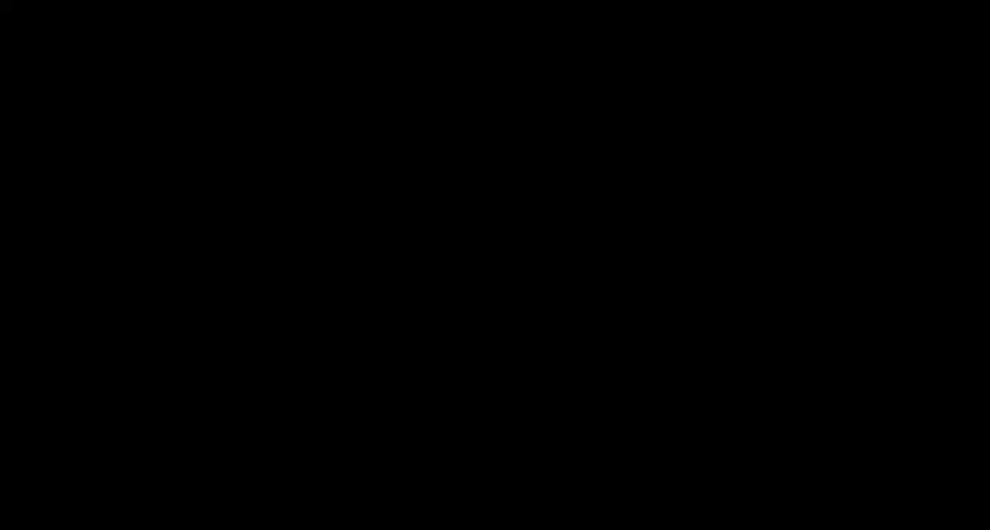
{"action": "type", "text": "Ani"}
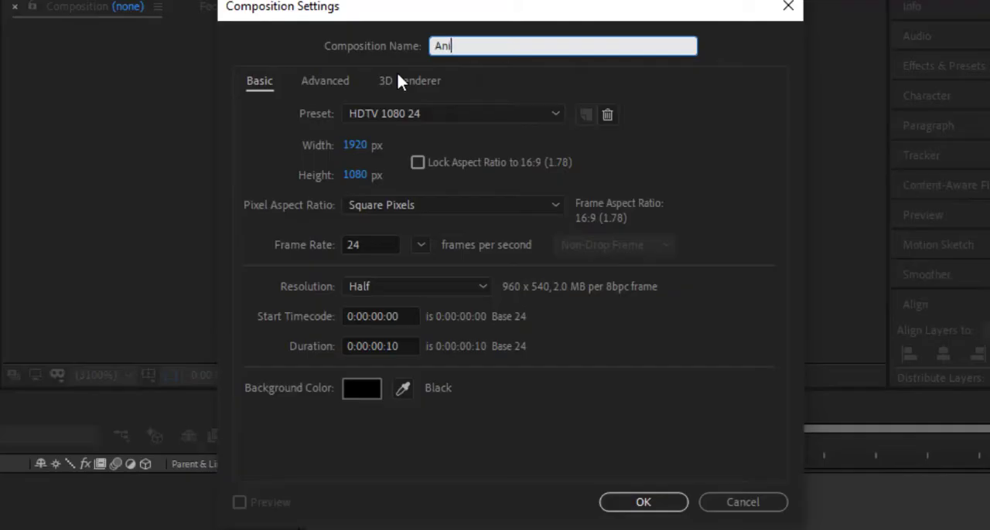
{"action": "type", "text": "mation 04"}
{"action": "left_click", "coordinate": [438, 115]}
{"action": "left_click", "coordinate": [398, 402]}
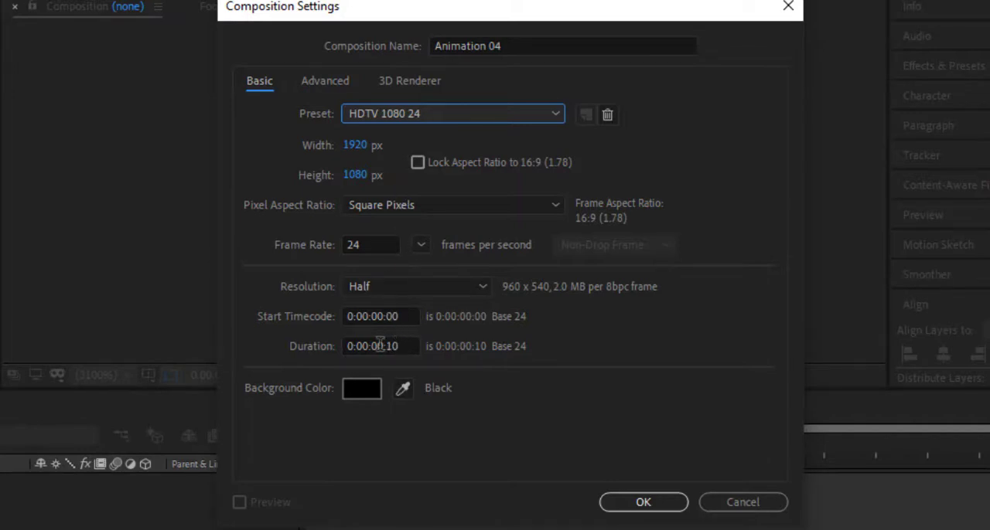
{"action": "left_click_drag", "start_coordinate": [383, 345], "coordinate": [374, 344]}
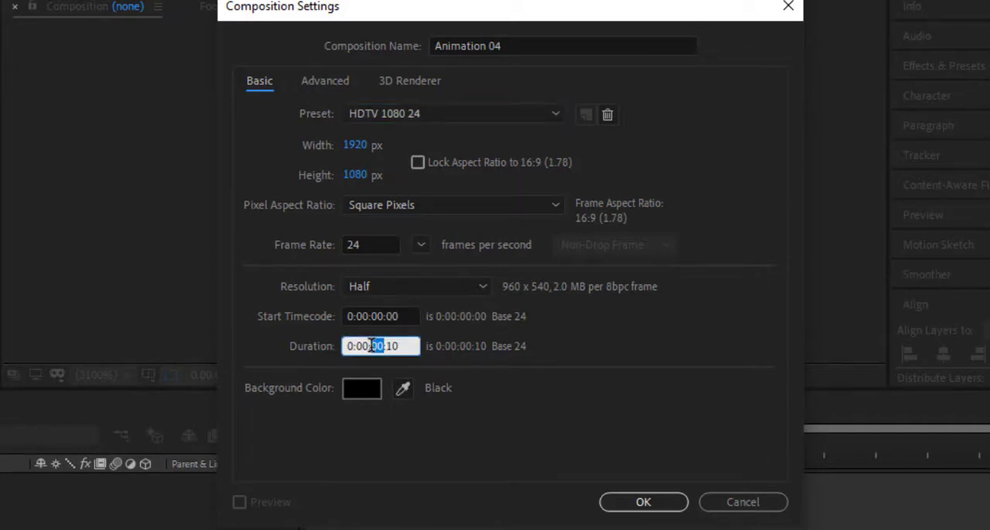
{"action": "type", "text": "10"}
{"action": "left_click", "coordinate": [638, 504]}
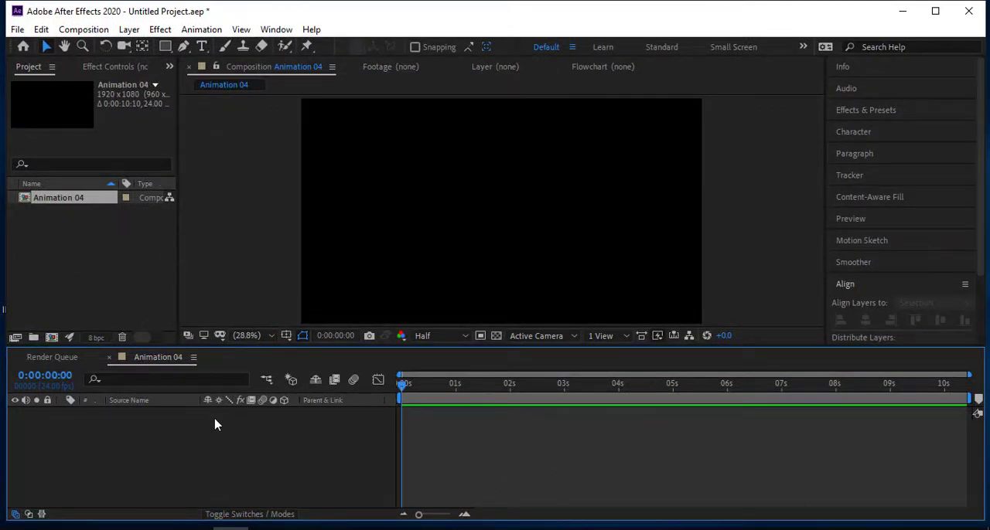
Add a 1920 x 1080 px solid layer in yellow FFC000 as the composition's background.
{"action": "right_click", "coordinate": [217, 442]}
{"action": "mouse_move", "coordinate": [330, 281]}
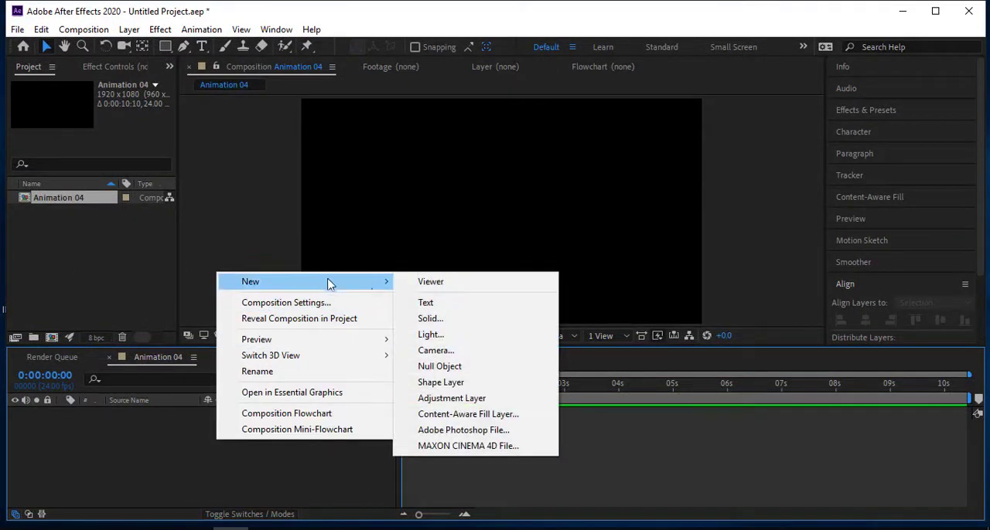
{"action": "left_click", "coordinate": [405, 318]}
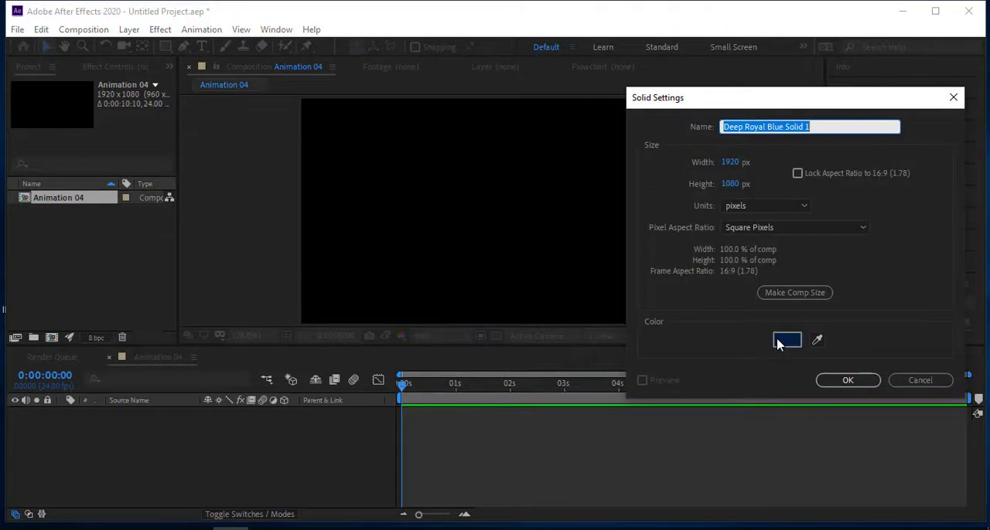
{"action": "left_click", "coordinate": [787, 340]}
{"action": "left_click", "coordinate": [842, 260]}
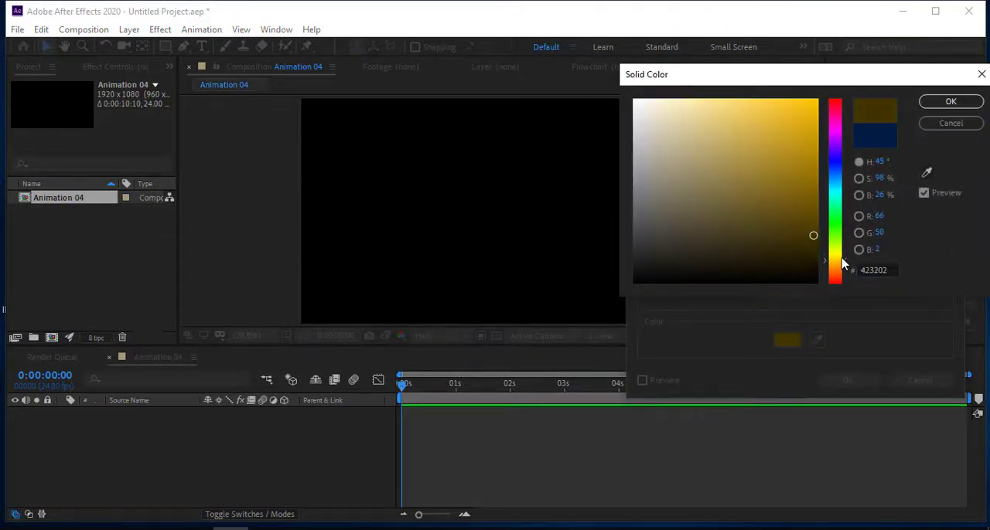
{"action": "left_click_drag", "start_coordinate": [804, 133], "coordinate": [829, 95]}
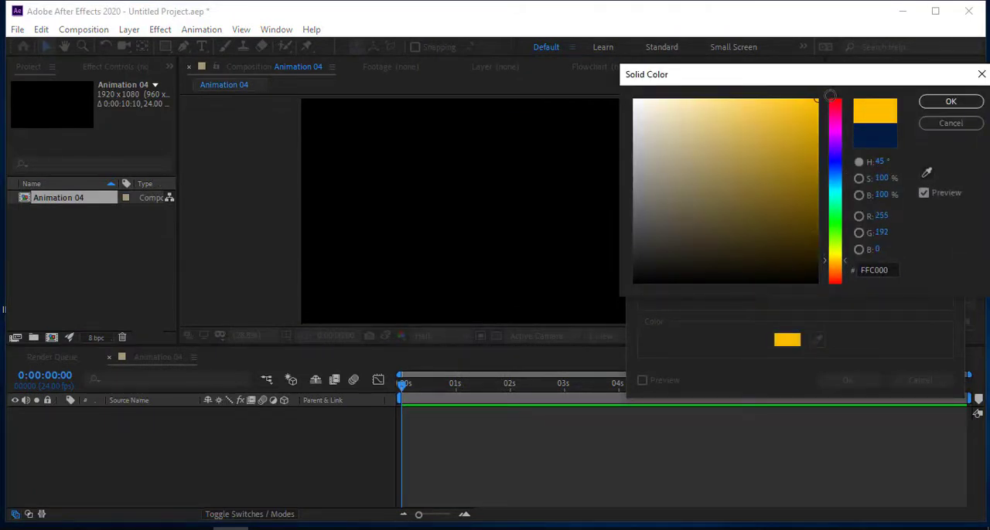
{"action": "left_click", "coordinate": [951, 101]}
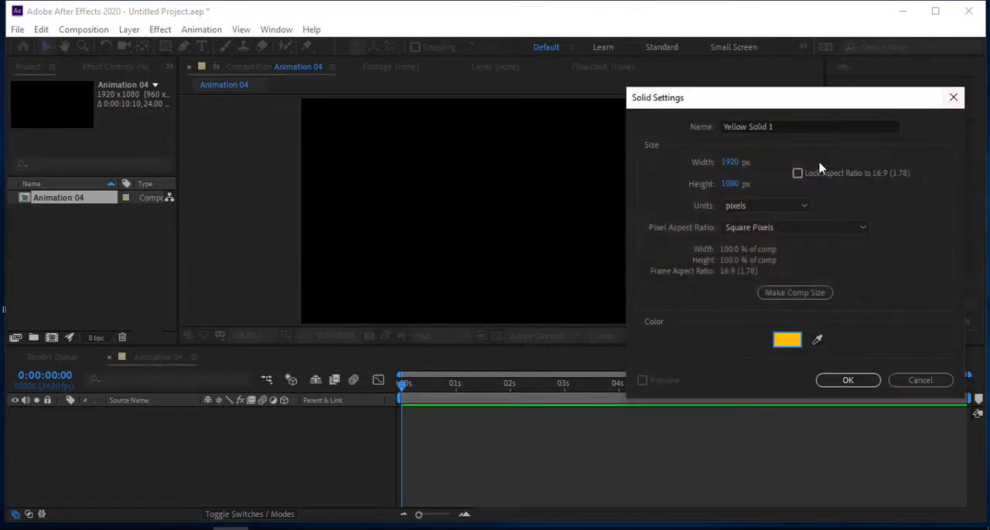
{"action": "left_click", "coordinate": [845, 381]}
{"action": "left_click", "coordinate": [318, 480]}
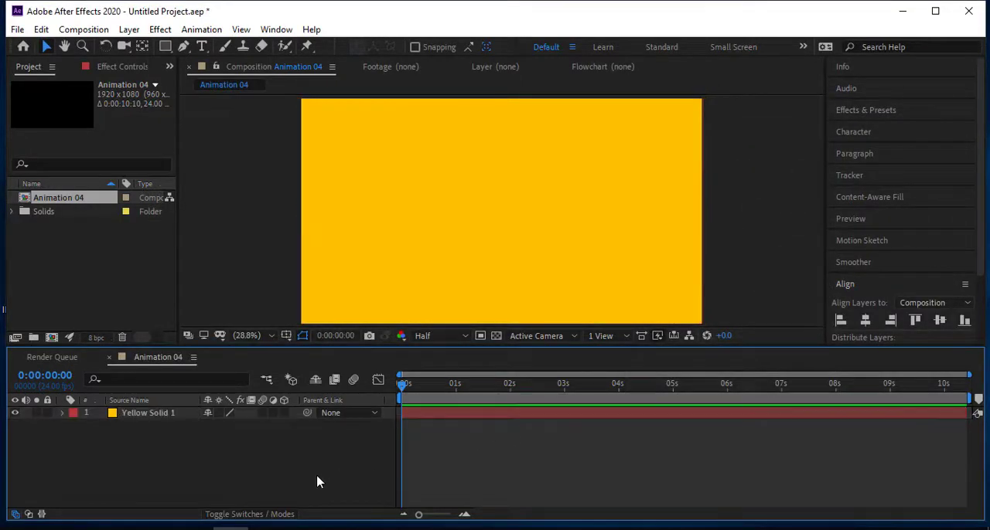
Import the logo file Png FG-01.png and add it to the composition as a layer above the yellow solid.
{"action": "double_click", "coordinate": [81, 252]}
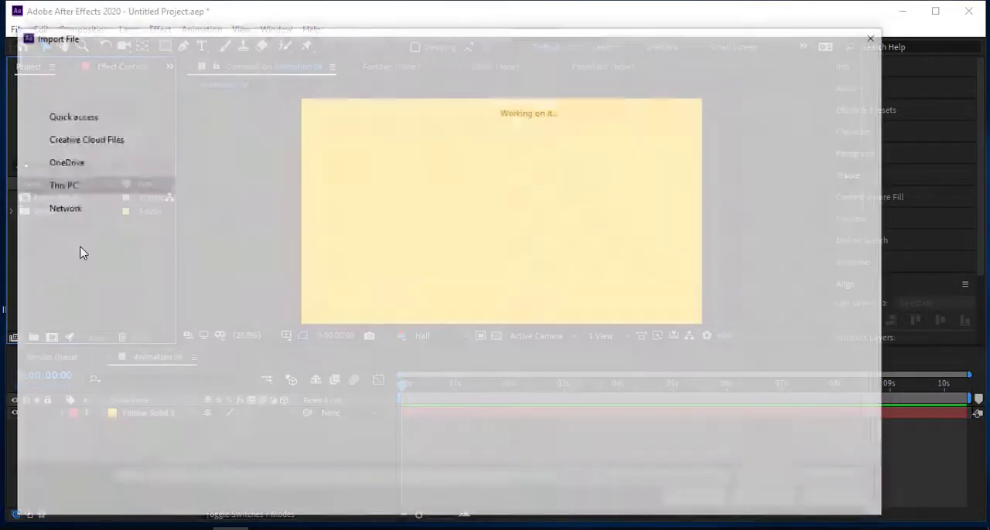
{"action": "scroll", "coordinate": [394, 247], "scroll_direction": "down", "scroll_amount": 5}
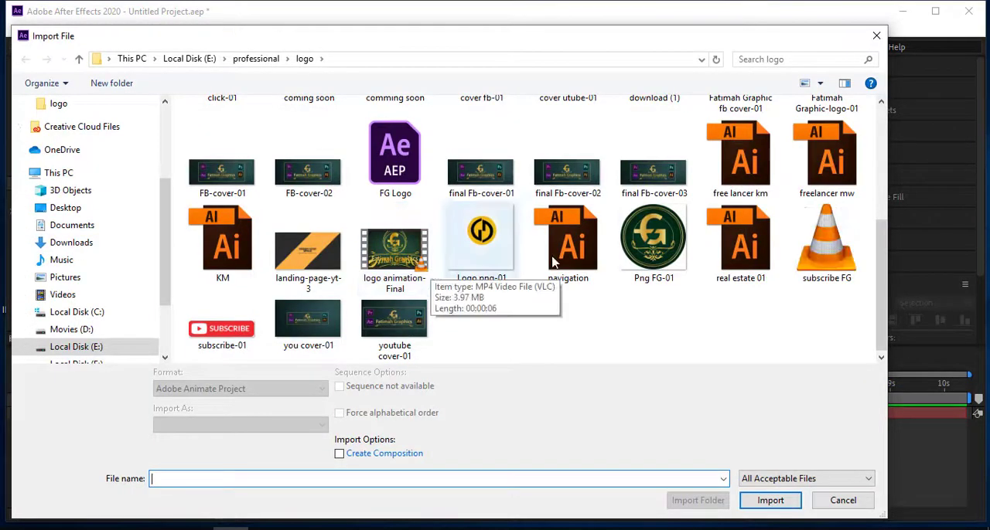
{"action": "left_click", "coordinate": [653, 240]}
{"action": "left_click", "coordinate": [770, 490]}
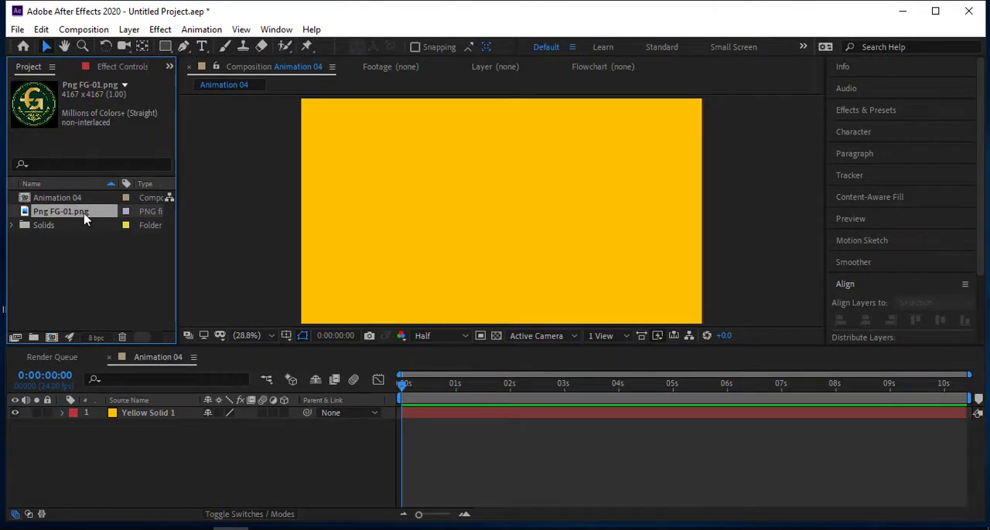
{"action": "left_click_drag", "start_coordinate": [88, 212], "coordinate": [178, 419]}
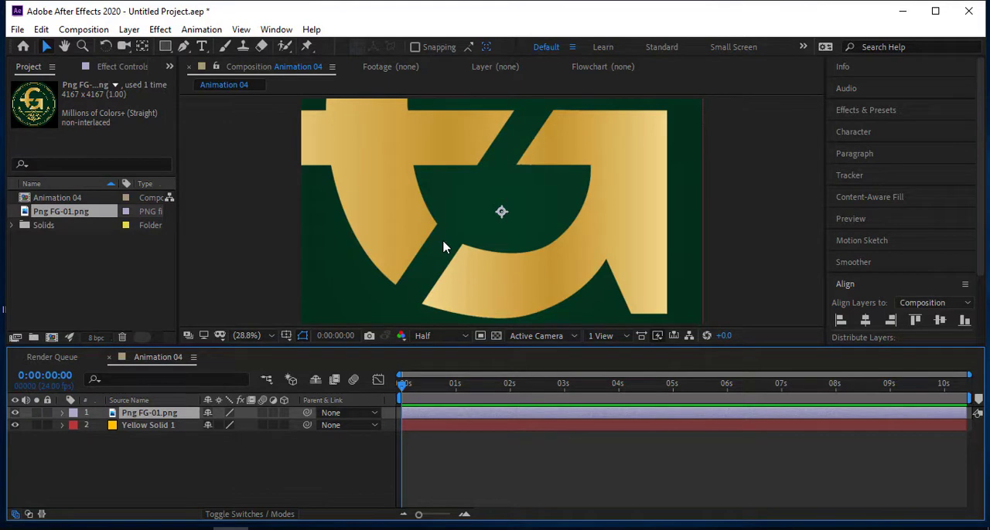
Scale the oversized logo layer down proportionally around its centre so the whole badge fits within the composition frame.
{"action": "left_click_drag", "start_coordinate": [399, 292], "coordinate": [376, 276]}
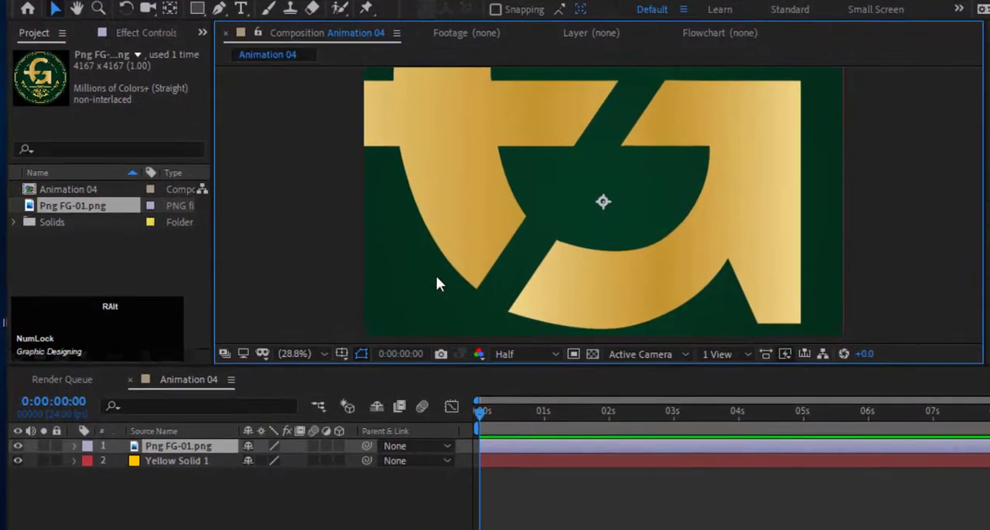
{"action": "scroll", "coordinate": [367, 275], "scroll_direction": "down", "scroll_amount": 2}
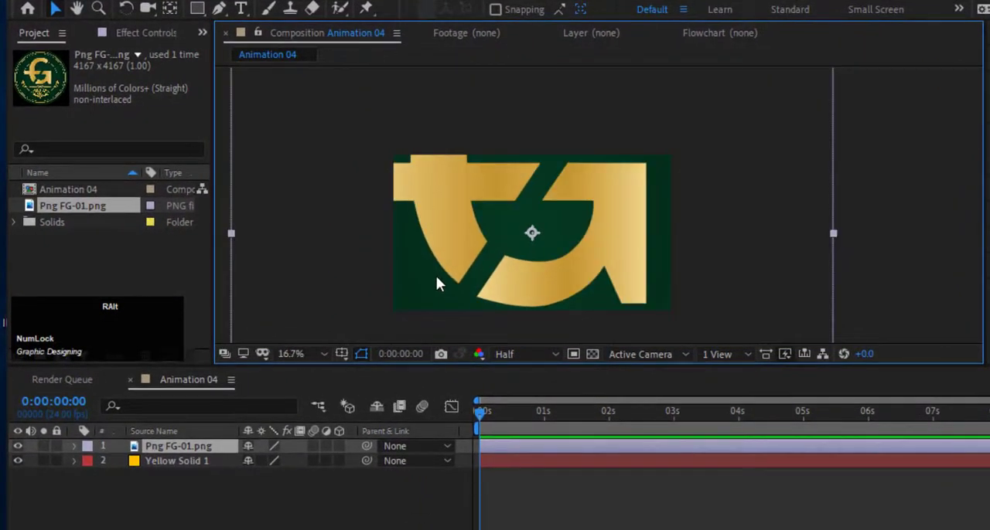
{"action": "scroll", "coordinate": [436, 275], "scroll_direction": "down", "scroll_amount": 4}
{"action": "scroll", "coordinate": [436, 274], "scroll_direction": "up", "scroll_amount": 1}
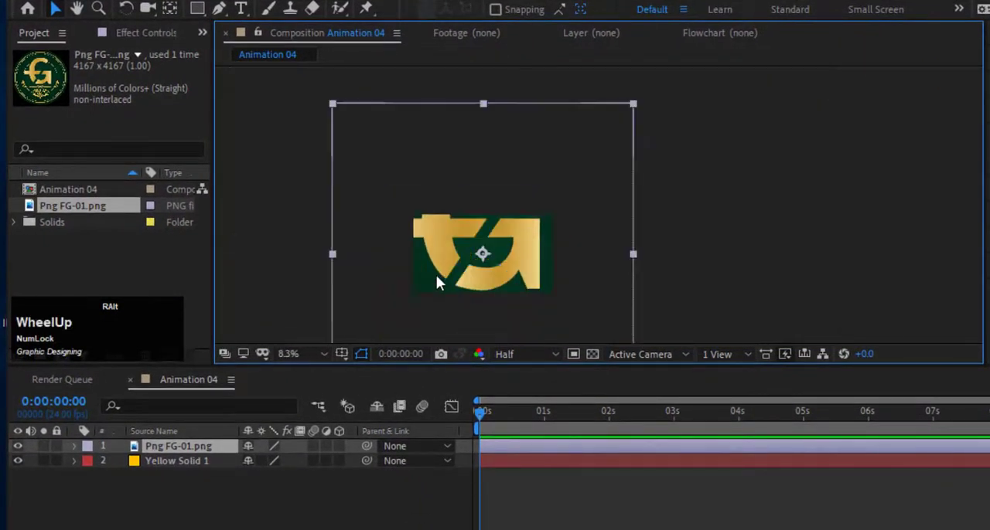
{"action": "left_click_drag", "start_coordinate": [435, 276], "coordinate": [503, 250]}
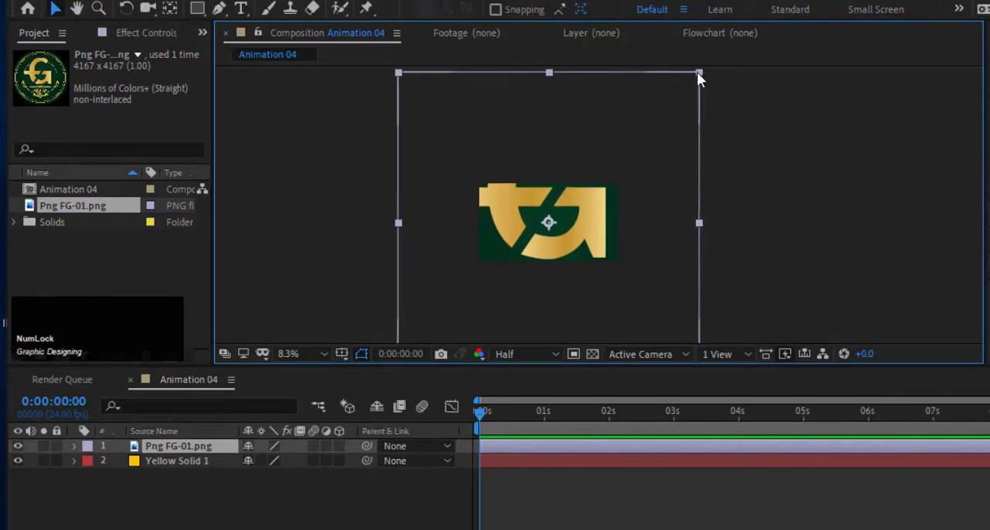
{"action": "left_click_drag", "start_coordinate": [698, 72], "coordinate": [601, 200]}
{"action": "key", "text": "shift"}
{"action": "key", "text": "shift"}
Bring the whole composition back into view and set the viewer magnification to Fit.
{"action": "scroll", "coordinate": [555, 265], "scroll_direction": "up", "scroll_amount": 7}
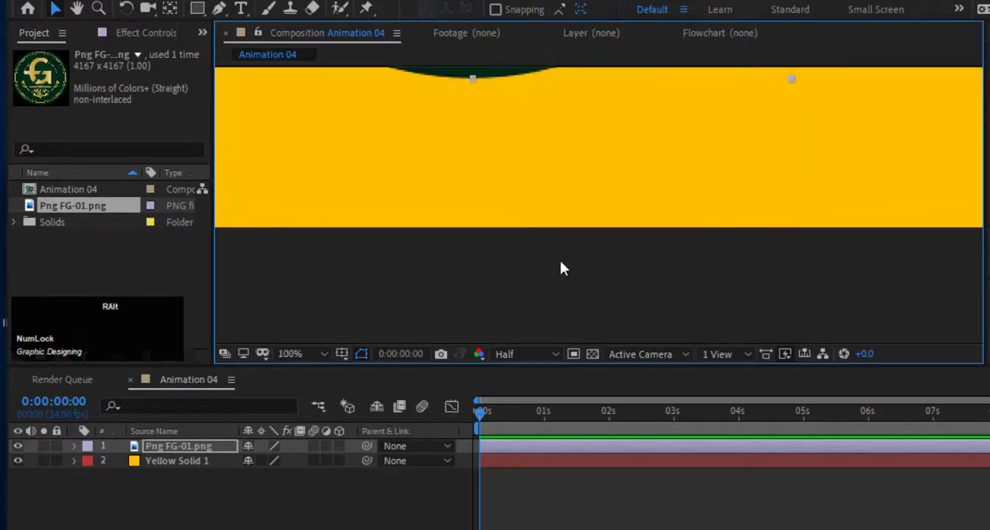
{"action": "key", "text": "space"}
{"action": "left_click_drag", "start_coordinate": [560, 264], "coordinate": [630, 289]}
{"action": "scroll", "coordinate": [638, 281], "scroll_direction": "down", "scroll_amount": 2}
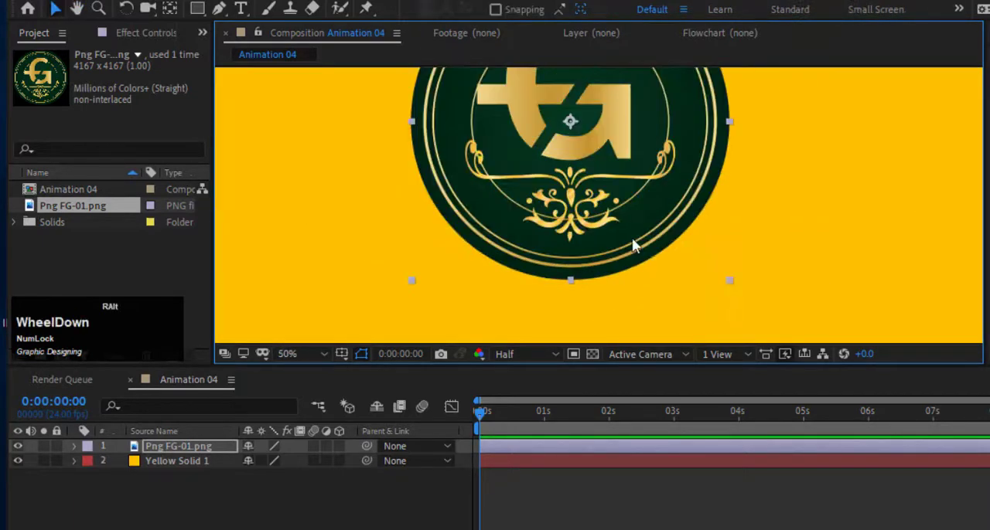
{"action": "scroll", "coordinate": [633, 238], "scroll_direction": "down", "scroll_amount": 4}
{"action": "scroll", "coordinate": [634, 239], "scroll_direction": "up", "scroll_amount": 2}
{"action": "key", "text": "space"}
{"action": "left_click_drag", "start_coordinate": [634, 239], "coordinate": [619, 260]}
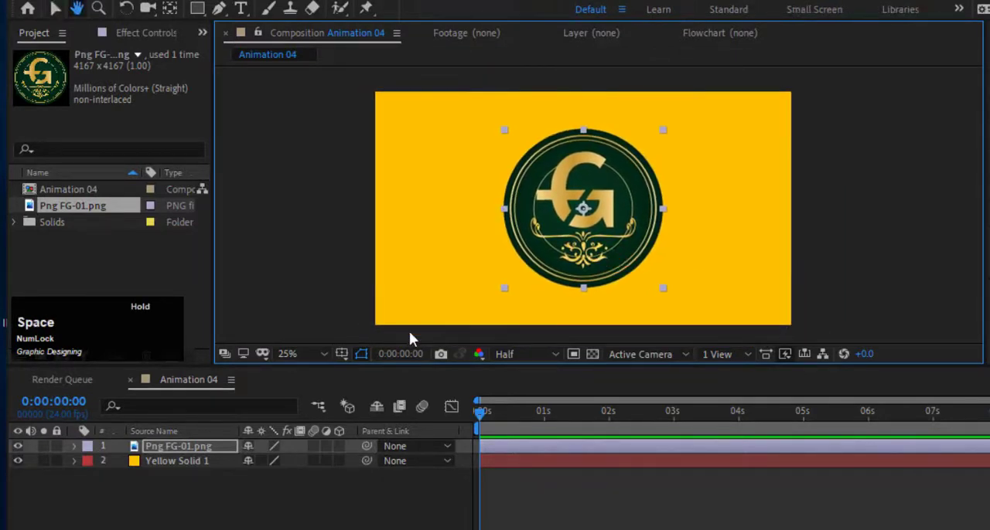
{"action": "left_click", "coordinate": [323, 354]}
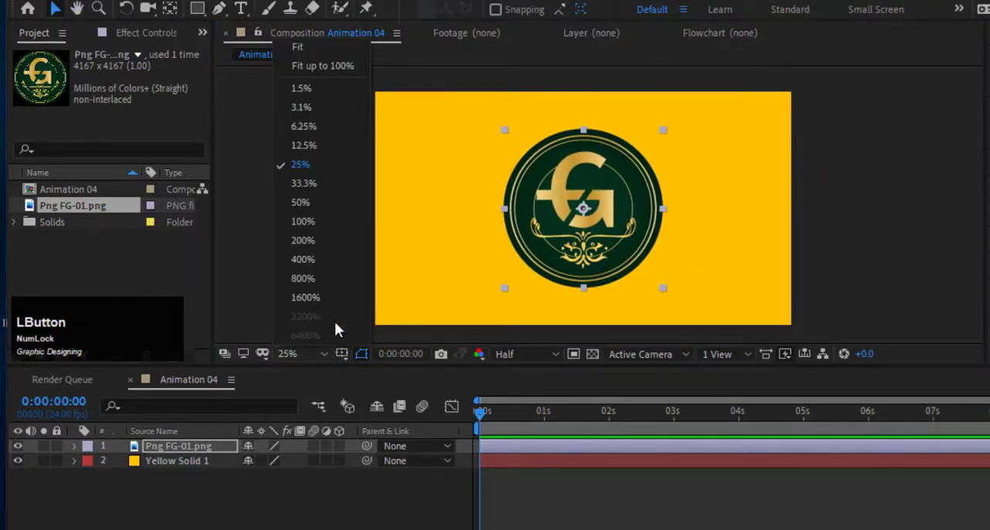
{"action": "left_click", "coordinate": [353, 51]}
Reveal the logo layer's Transform properties and set its Scale to 9.6%.
{"action": "left_click", "coordinate": [174, 445]}
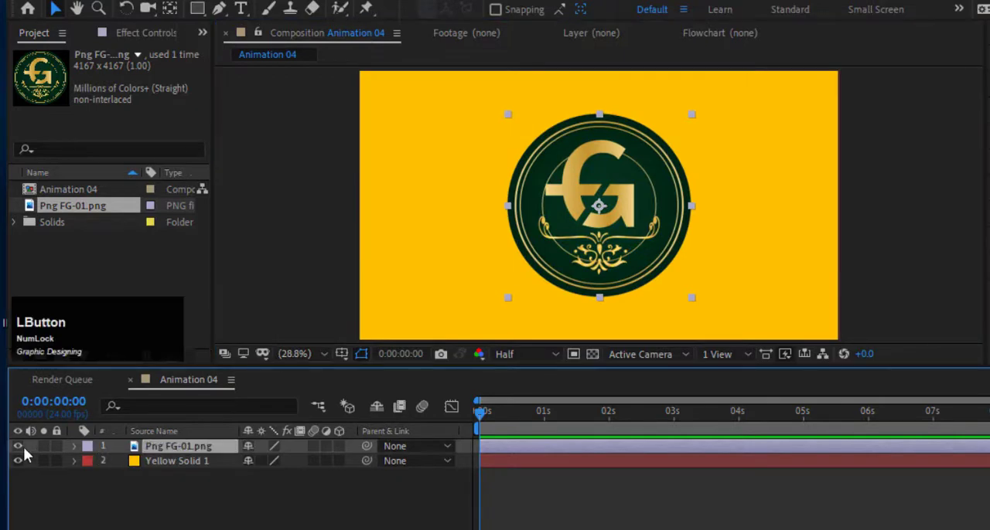
{"action": "left_click", "coordinate": [75, 447]}
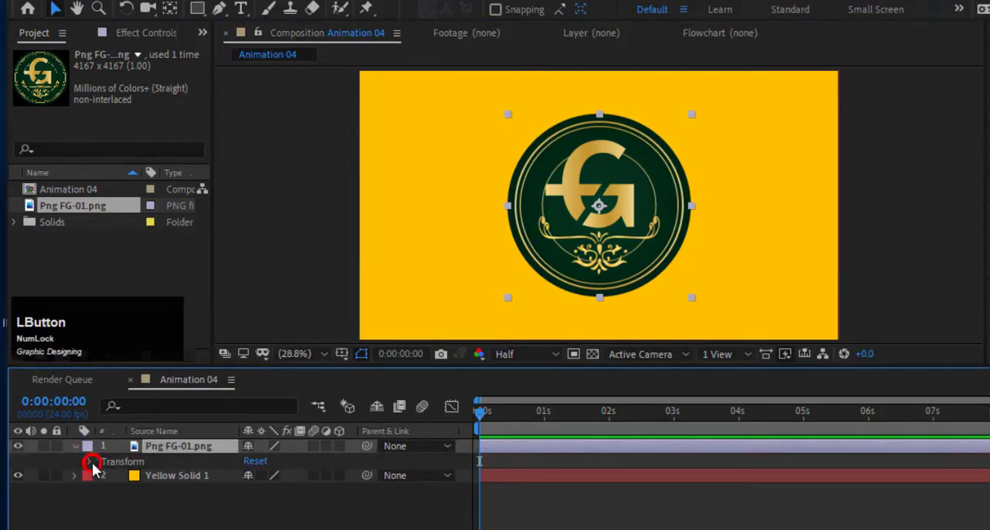
{"action": "left_click", "coordinate": [91, 463]}
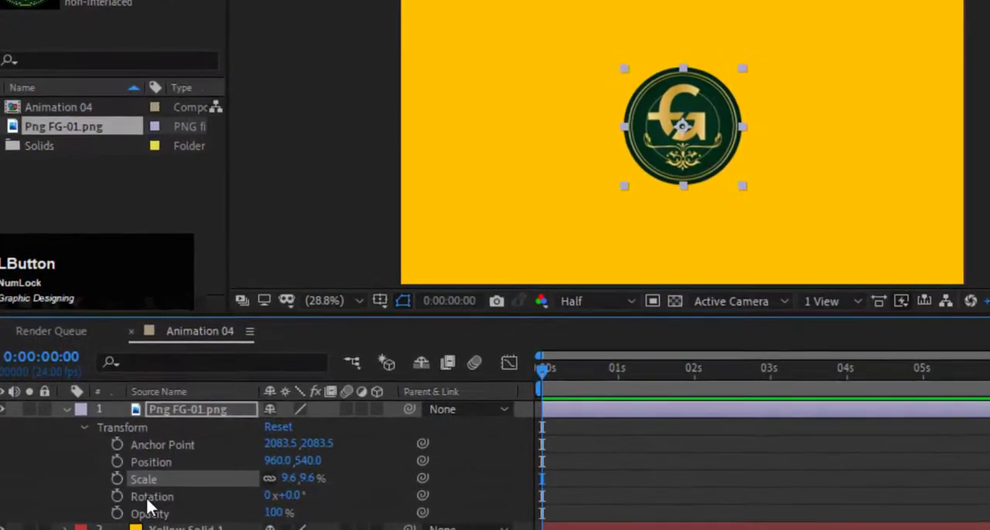
{"action": "left_click_drag", "start_coordinate": [294, 503], "coordinate": [645, 482]}
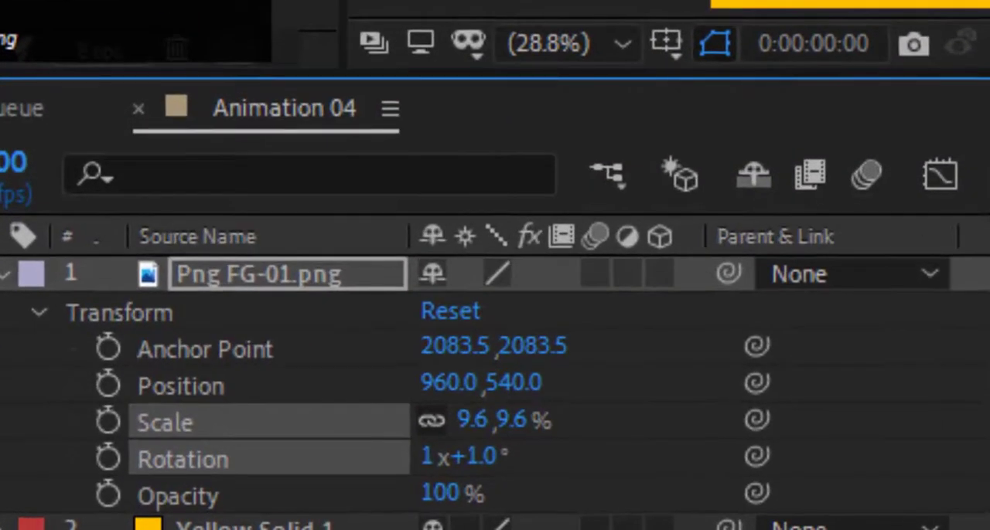
{"action": "left_click_drag", "start_coordinate": [645, 483], "coordinate": [268, 495]}
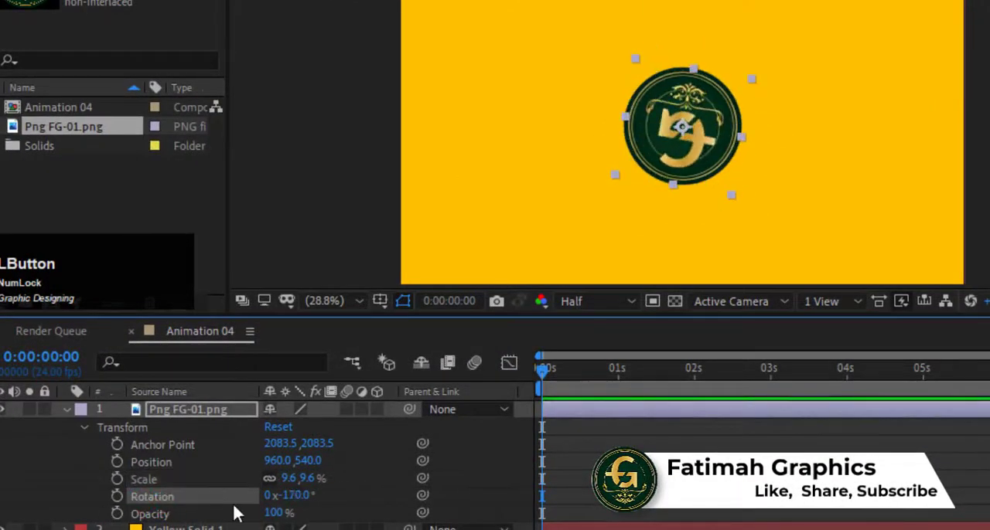
{"action": "key", "text": "ctrl+z"}
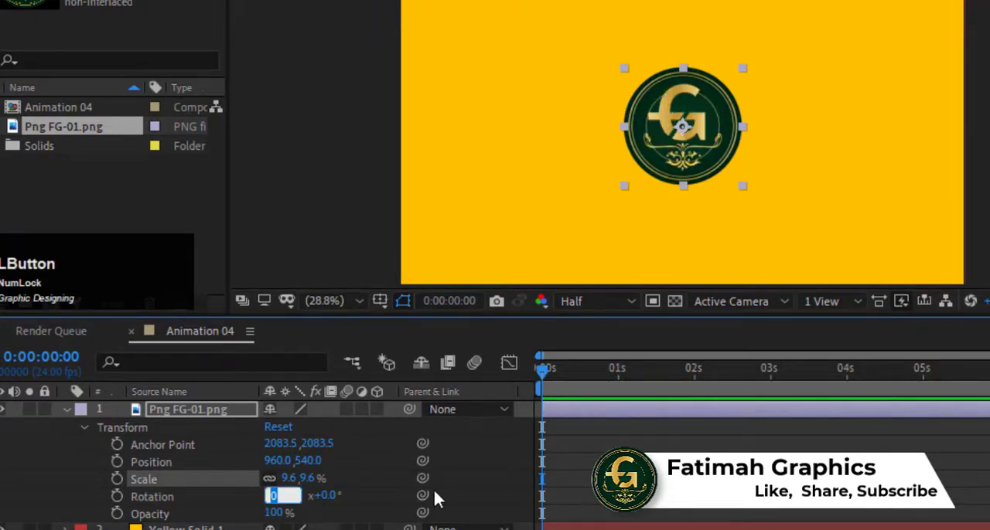
Keyframe the logo's Rotation at 0x+0.0° at 0:00:00:00 and at one full turn, 1x+0.0°, at 0:00:01:01.
{"action": "left_click", "coordinate": [116, 495]}
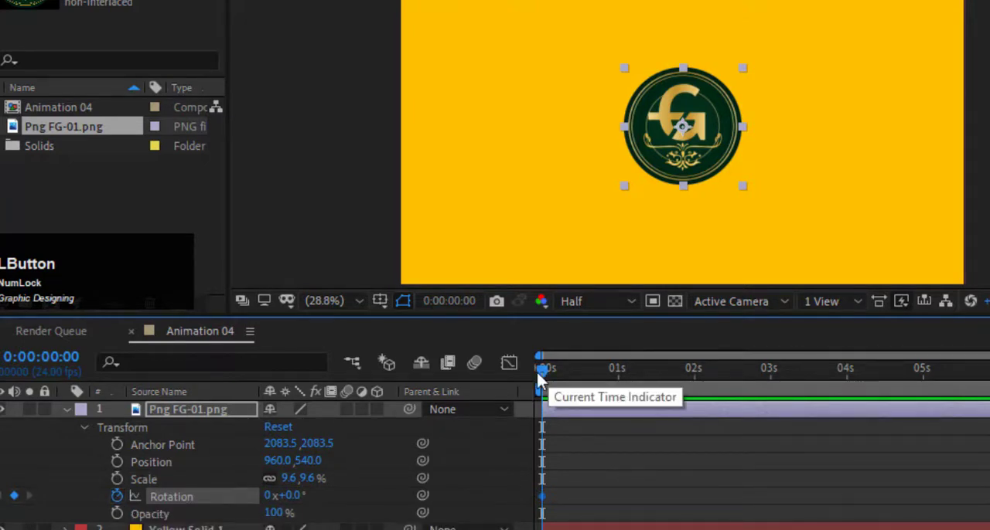
{"action": "mouse_move", "coordinate": [538, 375]}
{"action": "left_mouse_down"}
{"action": "mouse_move", "coordinate": [623, 376]}
{"action": "mouse_move", "coordinate": [616, 368]}
{"action": "left_mouse_up"}
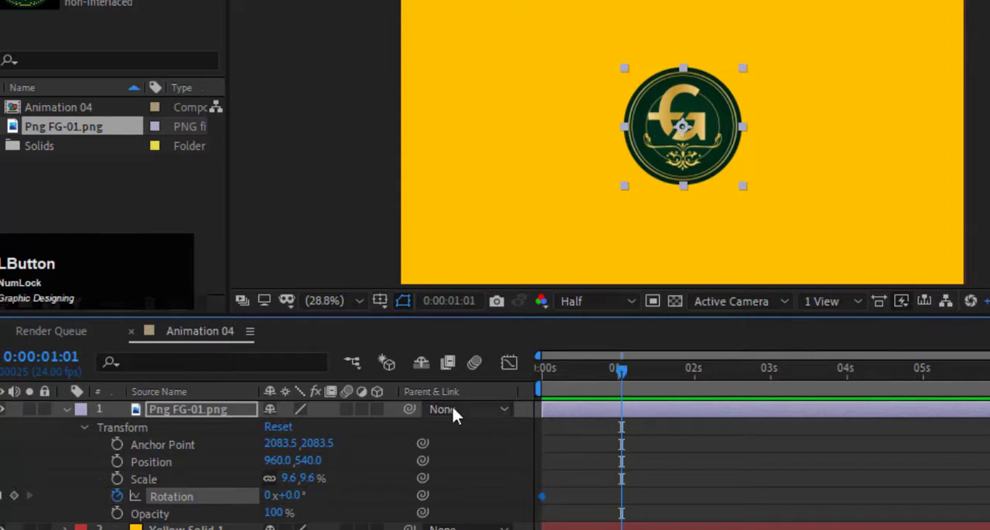
{"action": "left_click", "coordinate": [268, 496]}
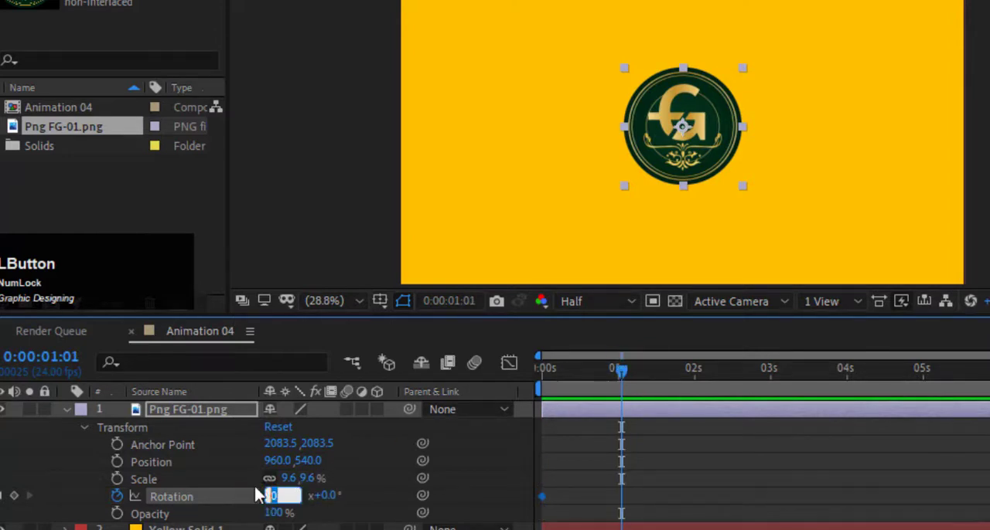
{"action": "type", "text": "1"}
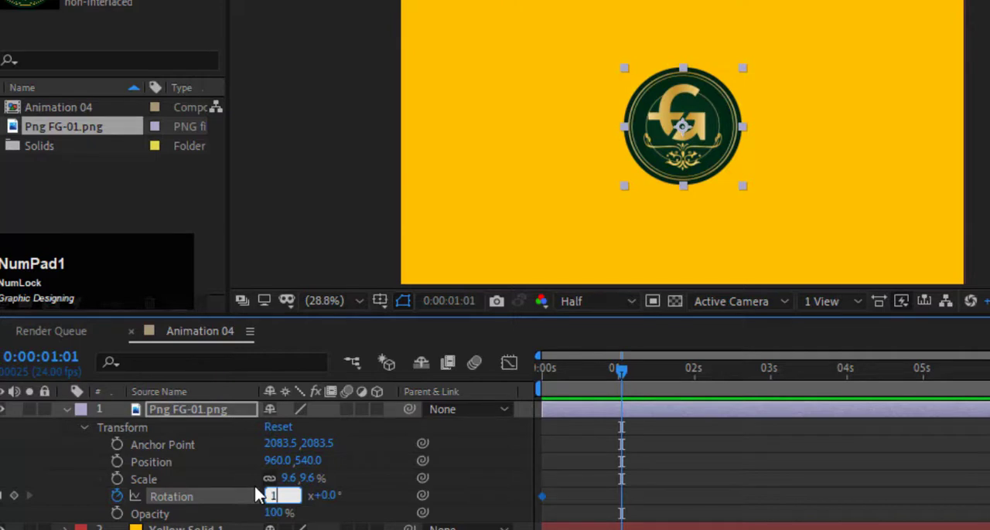
{"action": "left_click", "coordinate": [210, 501]}
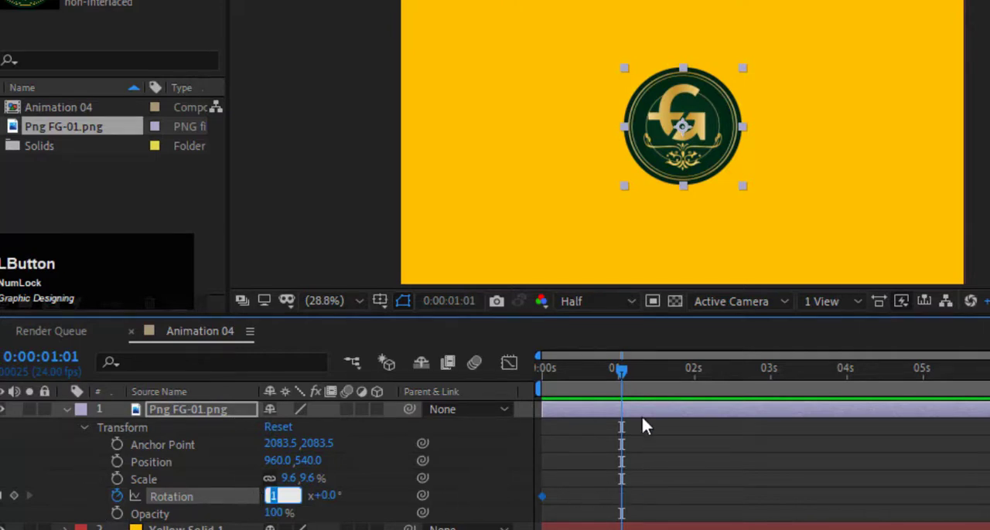
{"action": "left_click", "coordinate": [623, 369]}
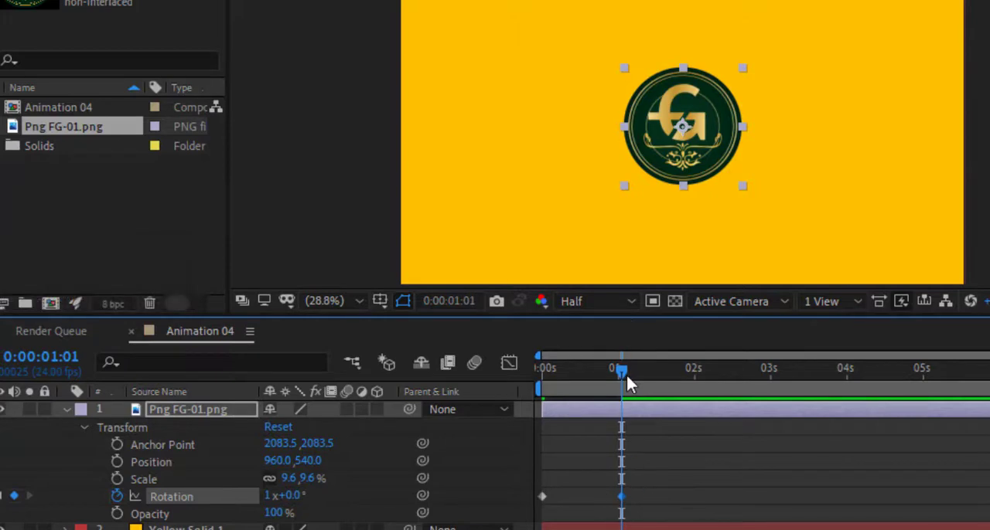
Return to the start of the timeline and preview the logo's rotation animation.
{"action": "left_click_drag", "start_coordinate": [626, 384], "coordinate": [517, 380]}
{"action": "key", "text": "space"}
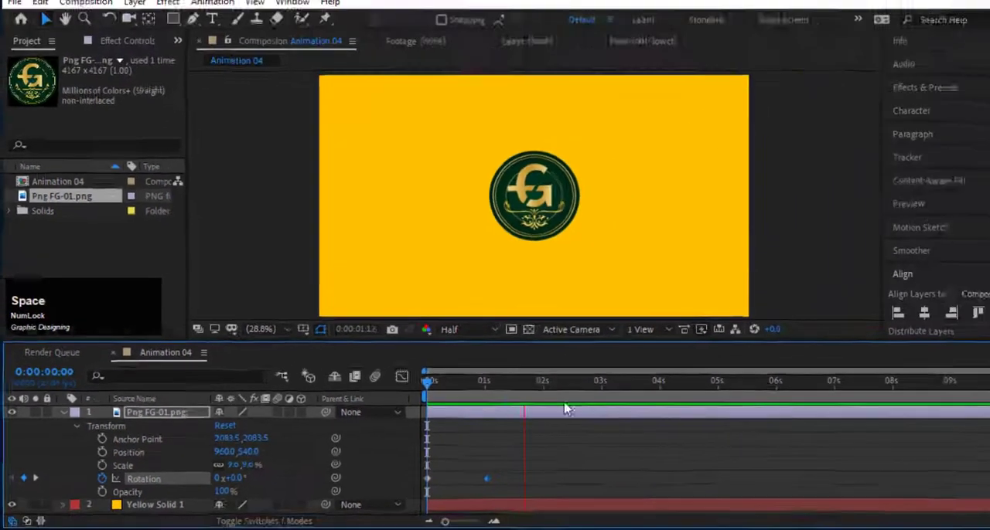
End the composition's work area at about 0:00:03:00 and preview the logo's rotation from the start.
{"action": "left_click_drag", "start_coordinate": [968, 402], "coordinate": [567, 413]}
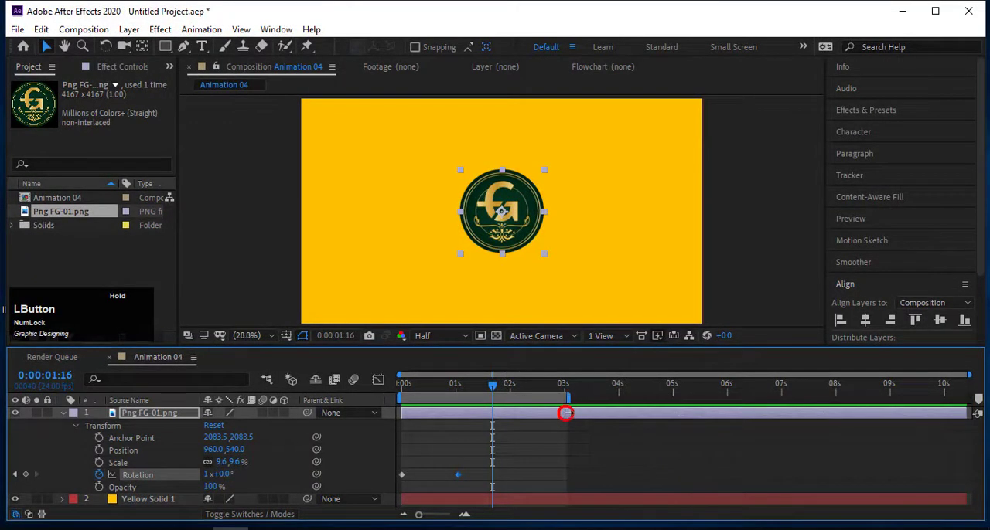
{"action": "left_click_drag", "start_coordinate": [490, 386], "coordinate": [338, 404]}
{"action": "key", "text": "space"}
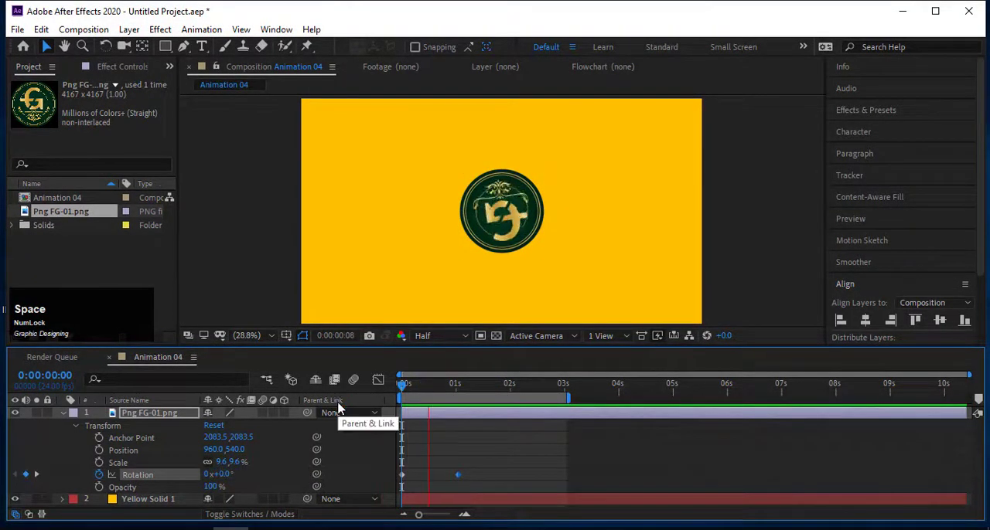
{"action": "key", "text": "space"}
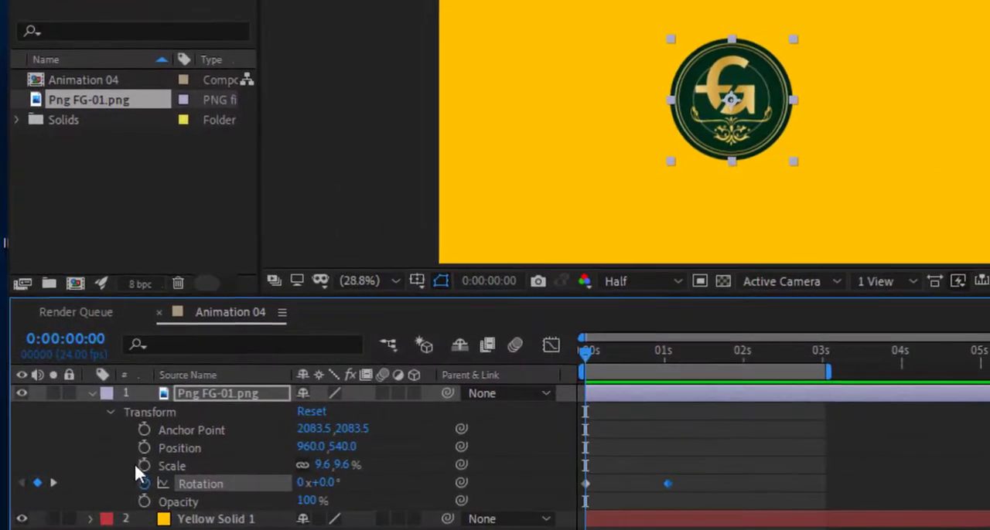
Keyframe the logo's Scale at 0% at 0:00:00:00 and at 9% at about 0:00:01:00.
{"action": "left_click", "coordinate": [143, 464]}
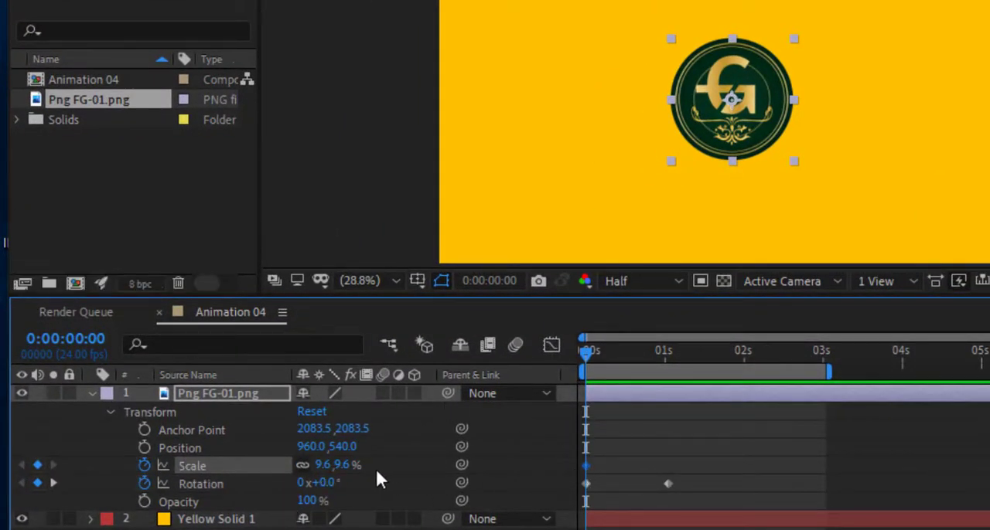
{"action": "left_click", "coordinate": [323, 464]}
{"action": "type", "text": "0"}
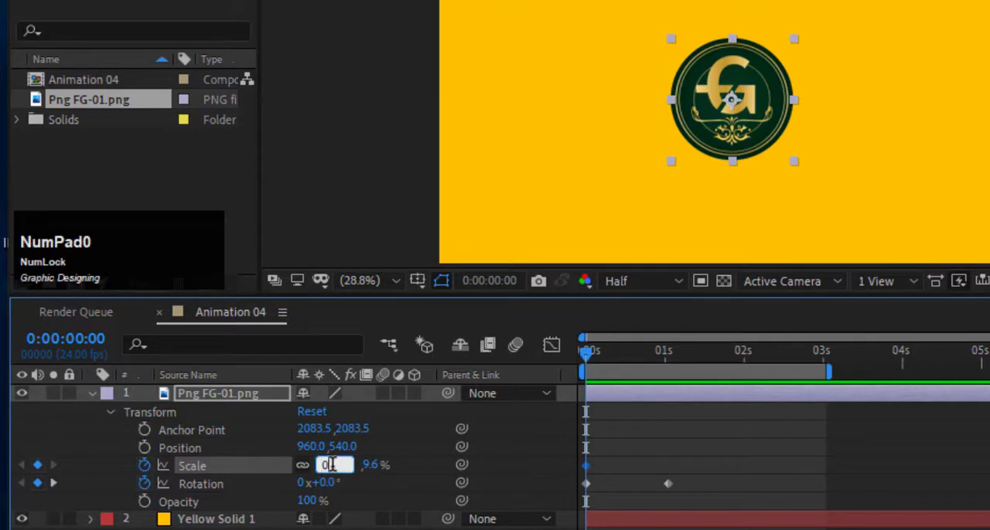
{"action": "left_click", "coordinate": [380, 470]}
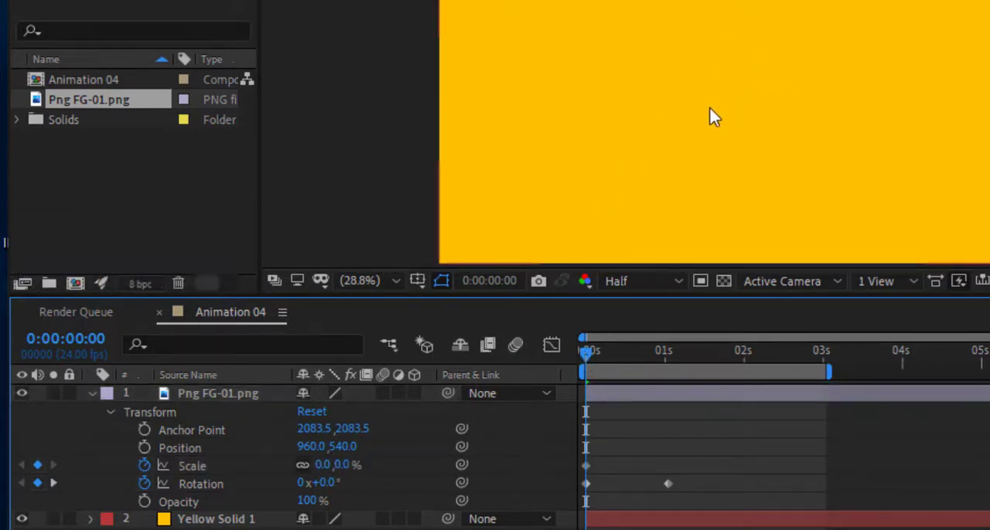
{"action": "left_click_drag", "start_coordinate": [581, 354], "coordinate": [666, 361]}
{"action": "mouse_move", "coordinate": [323, 466]}
{"action": "left_mouse_down"}
{"action": "mouse_move", "coordinate": [347, 469]}
{"action": "mouse_move", "coordinate": [331, 466]}
{"action": "left_mouse_up"}
{"action": "left_click", "coordinate": [480, 372]}
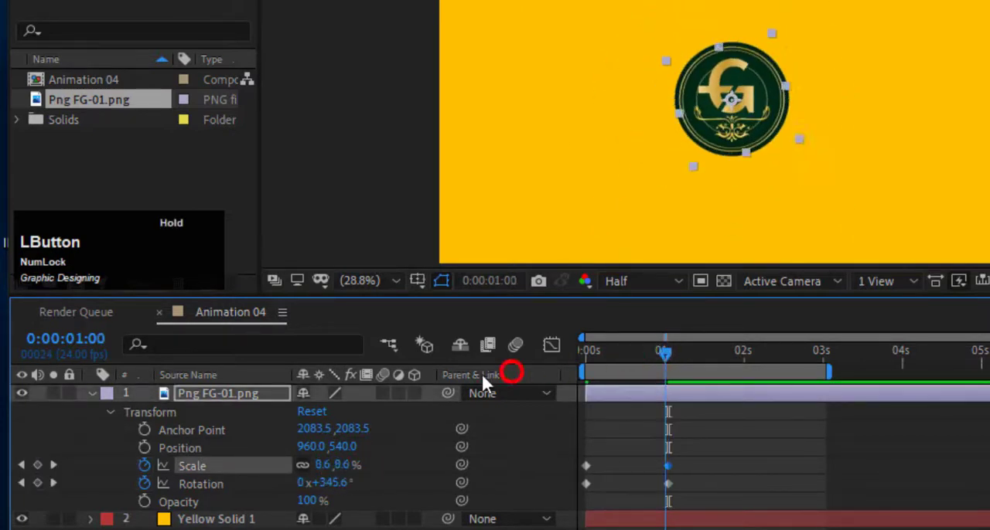
Preview the logo's scale and rotation animation, shortening the work area to end at about 0:00:01:22.
{"action": "key", "text": "Home"}
{"action": "key", "text": "space"}
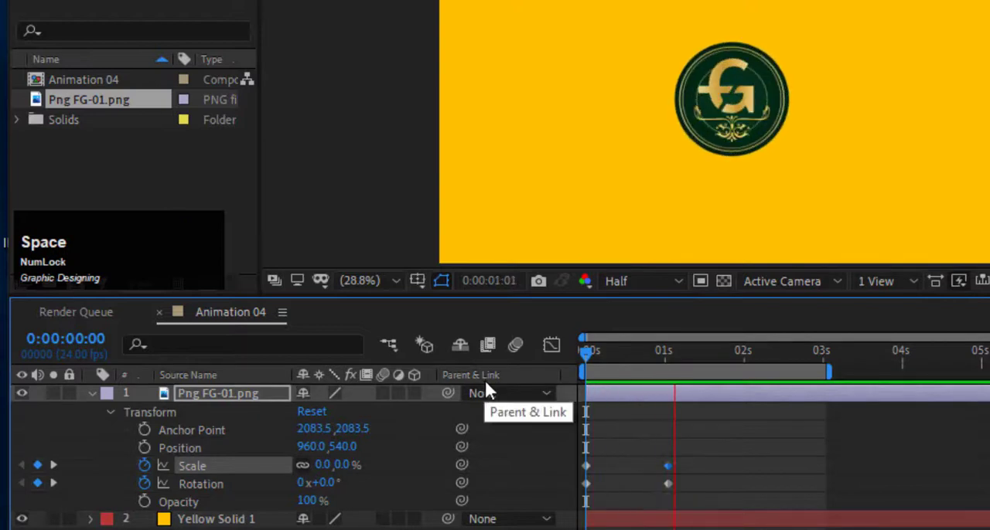
{"action": "left_click_drag", "start_coordinate": [829, 373], "coordinate": [732, 383]}
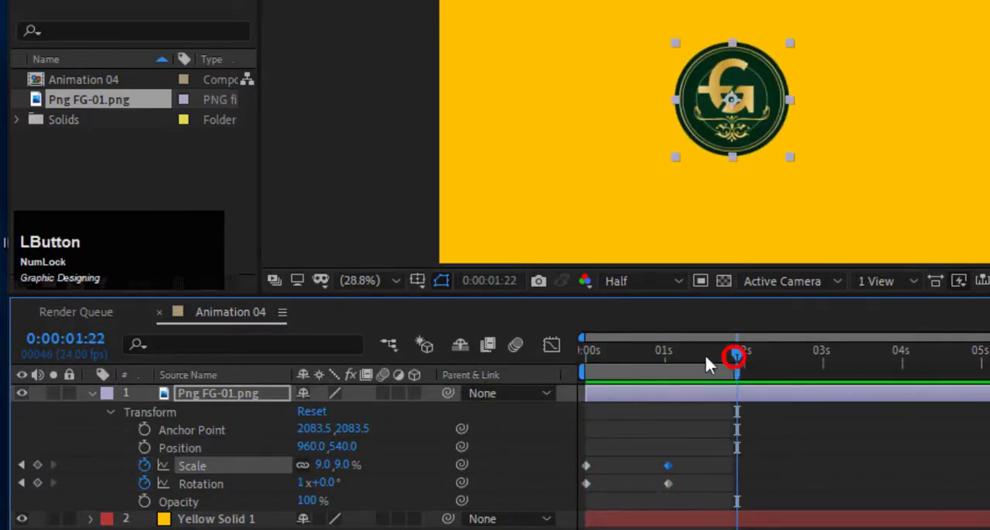
{"action": "key", "text": "space"}
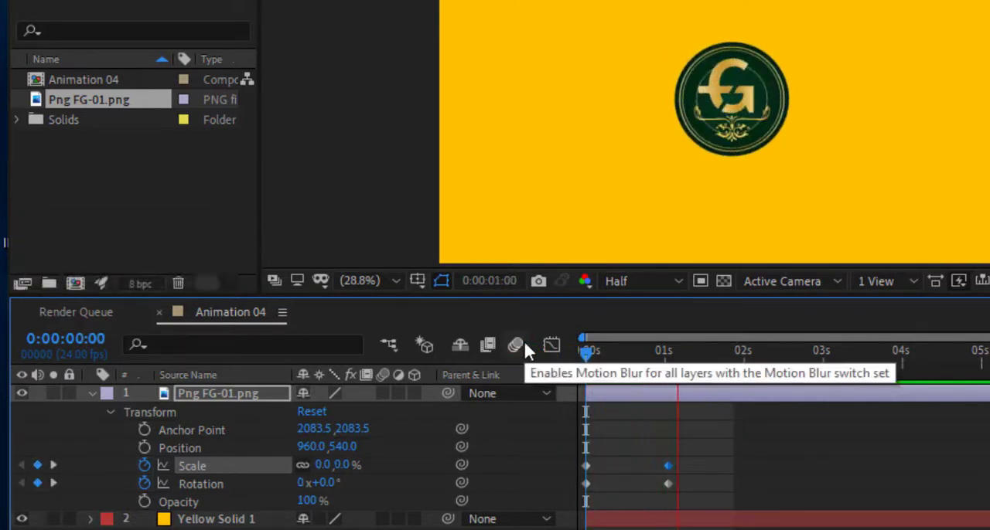
{"action": "key", "text": "space"}
Move the logo's ending Scale and Rotation keyframes to about 0:00:00:16, and extend the work area to about 0:00:03:00.
{"action": "left_click_drag", "start_coordinate": [677, 439], "coordinate": [638, 487]}
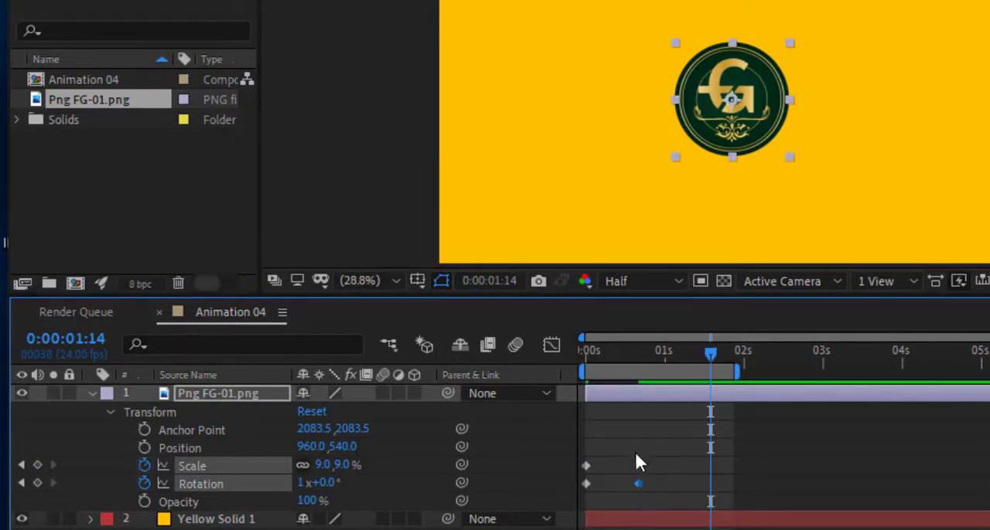
{"action": "left_click_drag", "start_coordinate": [709, 357], "coordinate": [539, 376]}
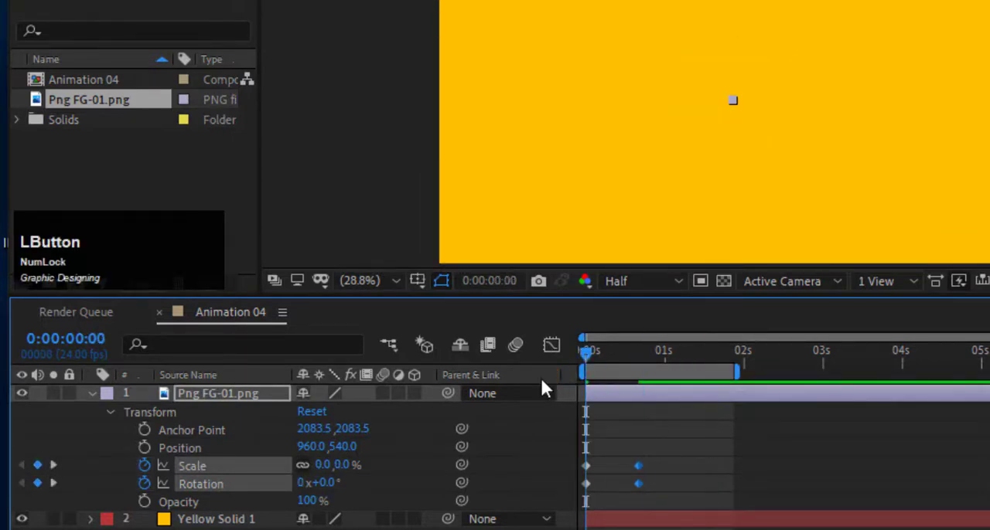
{"action": "key", "text": "space"}
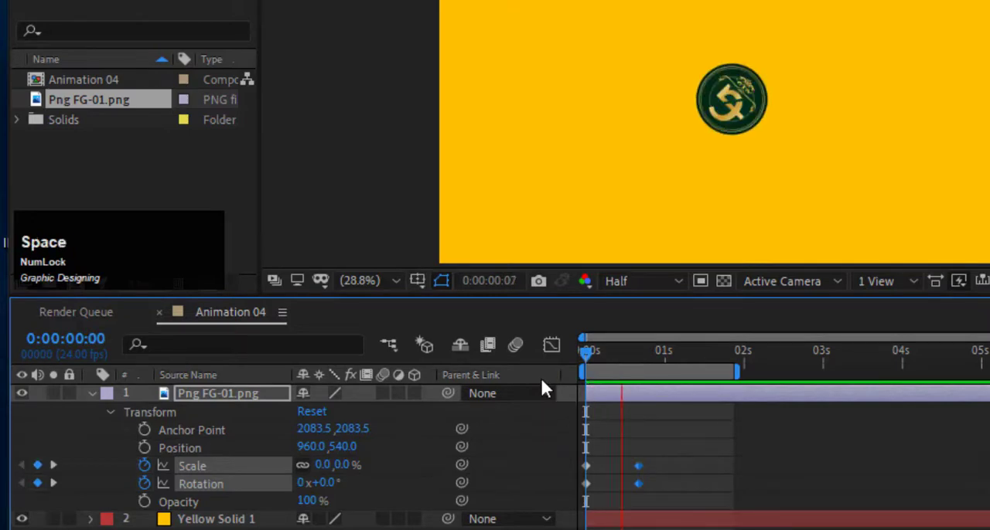
{"action": "key", "text": "space"}
{"action": "left_click_drag", "start_coordinate": [737, 372], "coordinate": [824, 372]}
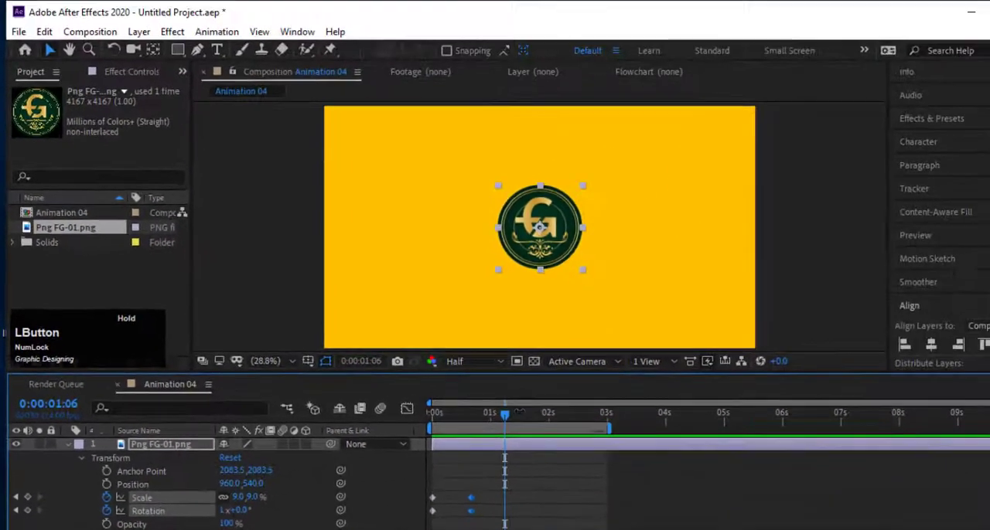
Add a text layer reading "Fatimah Graphics" and place it beneath the logo.
{"action": "left_click", "coordinate": [219, 52]}
{"action": "left_click", "coordinate": [507, 306]}
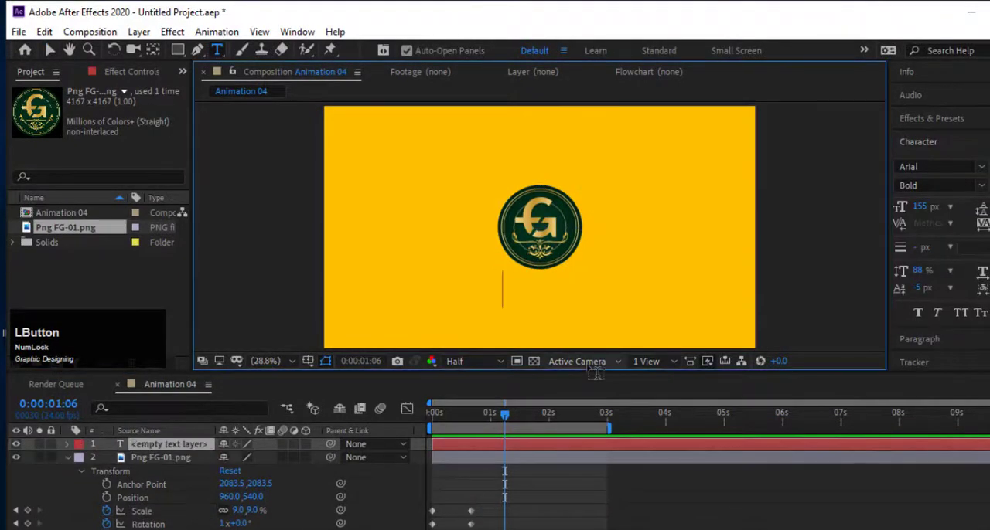
{"action": "type", "text": "Fa"}
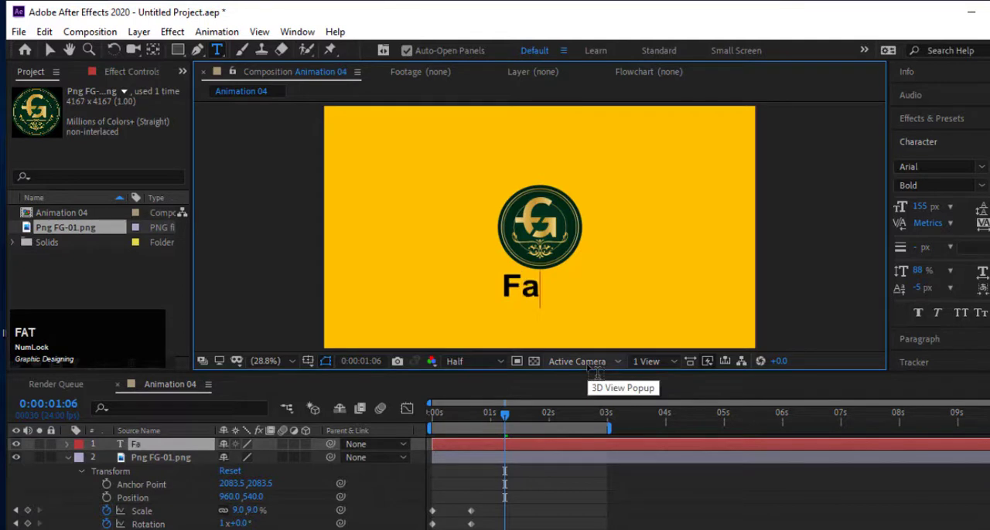
{"action": "type", "text": "timah Graphics"}
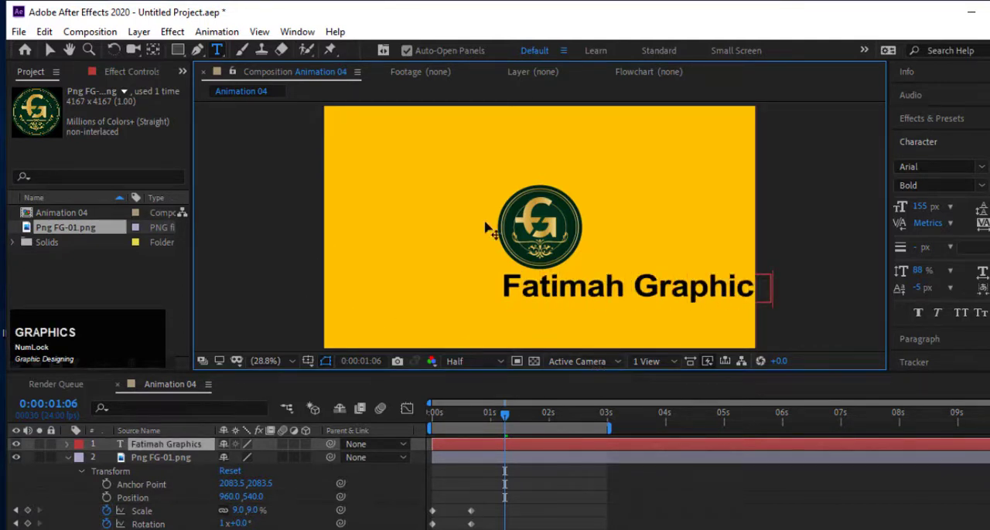
{"action": "left_click", "coordinate": [49, 50]}
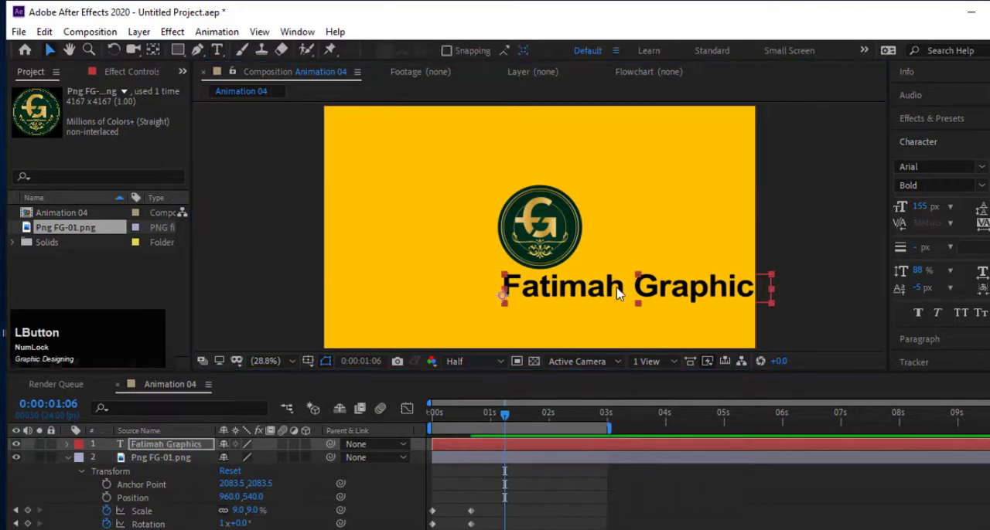
{"action": "left_click_drag", "start_coordinate": [619, 296], "coordinate": [525, 291]}
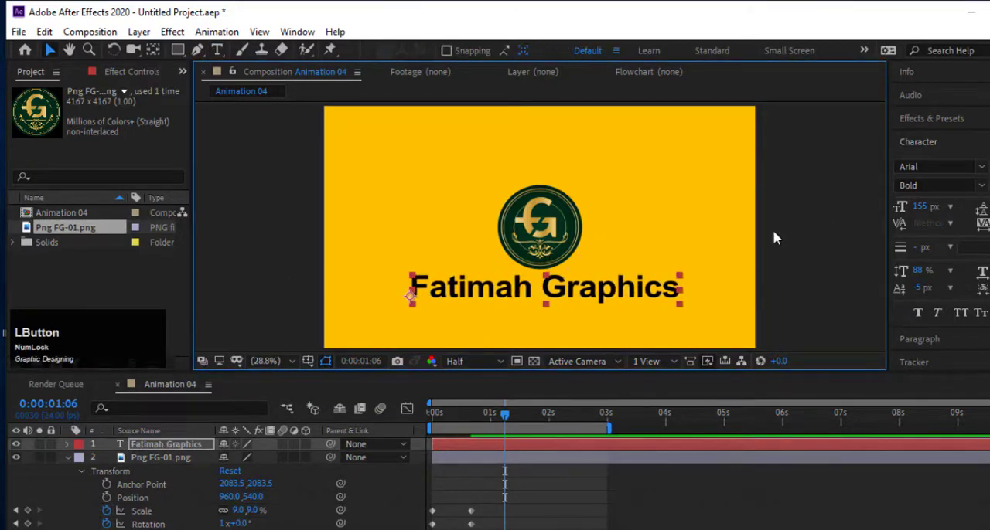
Move the logo up, away from the text, and centre it horizontally in the composition.
{"action": "left_click_drag", "start_coordinate": [558, 246], "coordinate": [552, 213]}
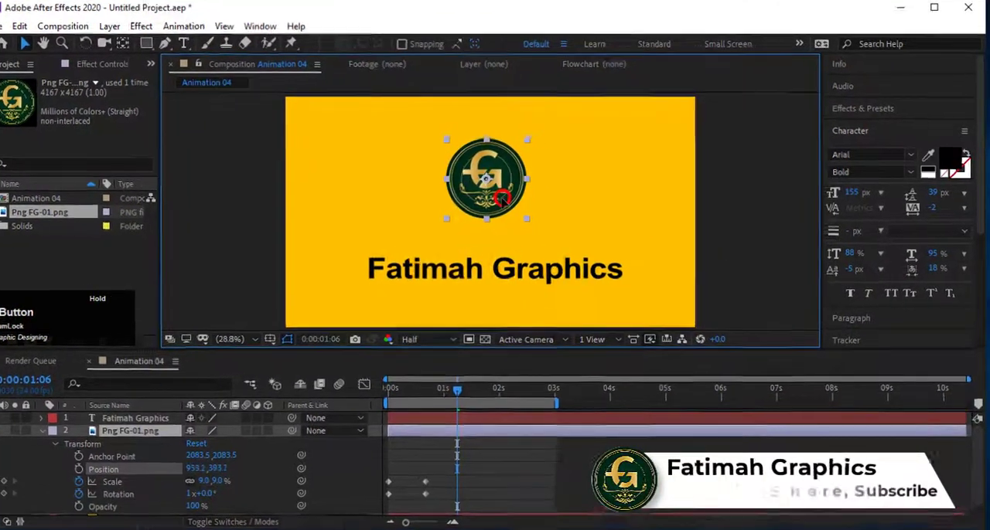
{"action": "scroll", "coordinate": [870, 290], "scroll_direction": "down", "scroll_amount": 5}
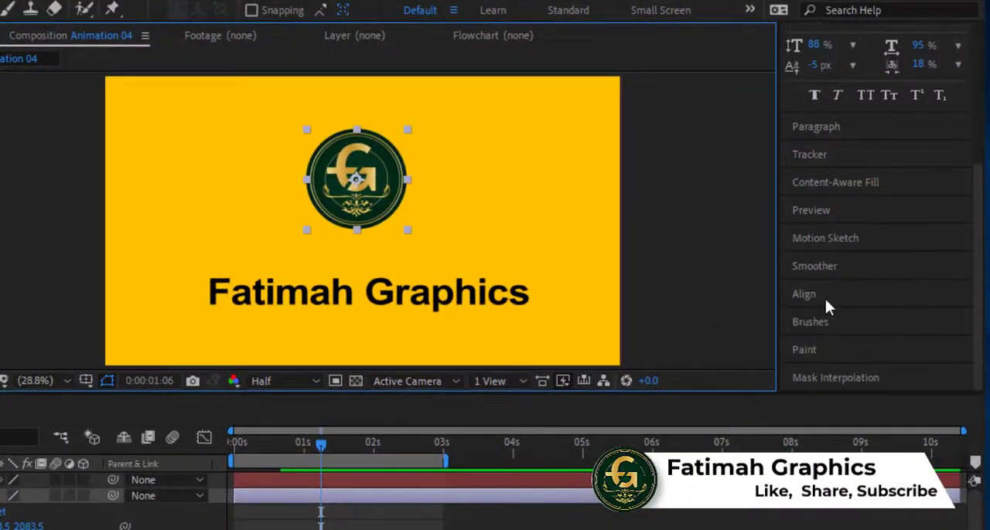
{"action": "left_click", "coordinate": [824, 302]}
{"action": "left_click", "coordinate": [830, 340]}
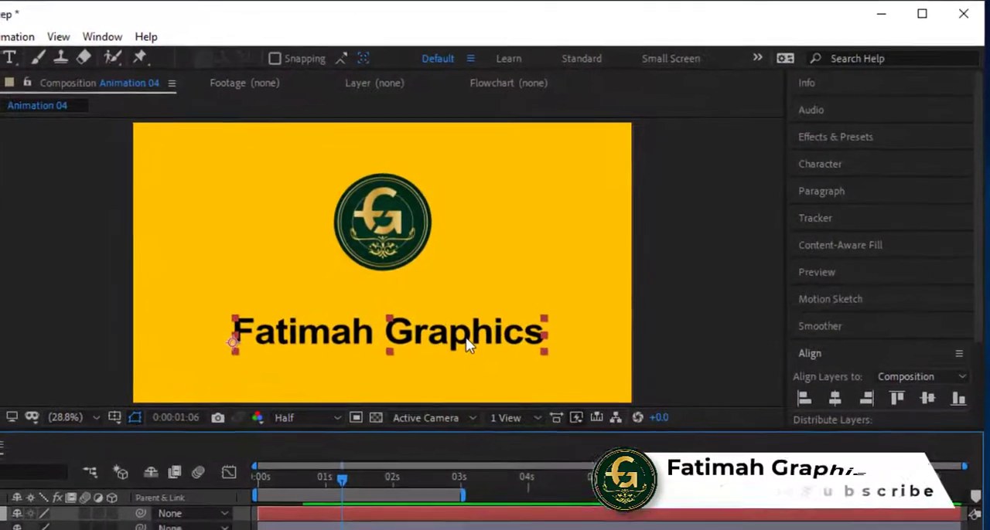
Select all of the "Fatimah Graphics" text and set its font size to 112 px.
{"action": "double_click", "coordinate": [568, 274]}
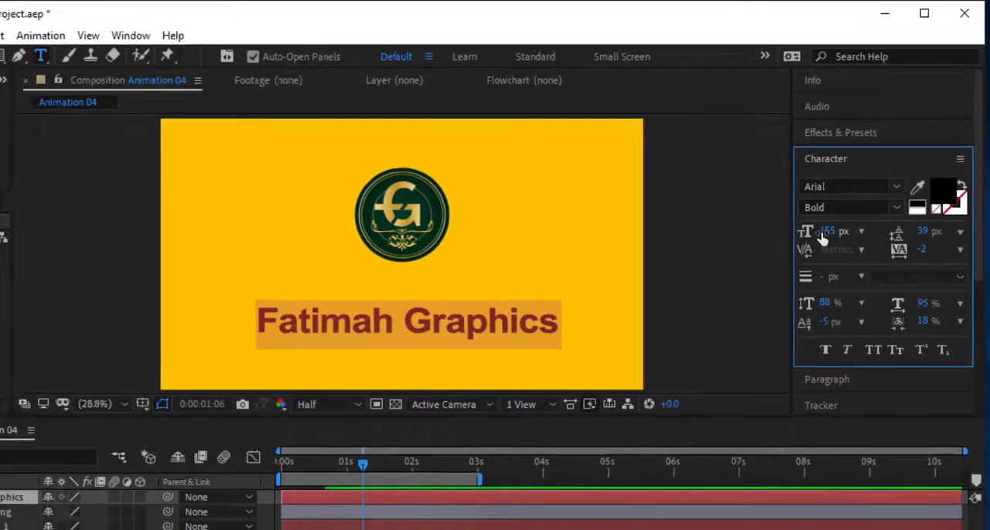
{"action": "left_click_drag", "start_coordinate": [822, 238], "coordinate": [790, 239]}
{"action": "left_click_drag", "start_coordinate": [824, 199], "coordinate": [823, 200]}
Change the selected text's font to Lato in the Semibold style.
{"action": "left_click", "coordinate": [884, 157]}
{"action": "type", "text": "LAto"}
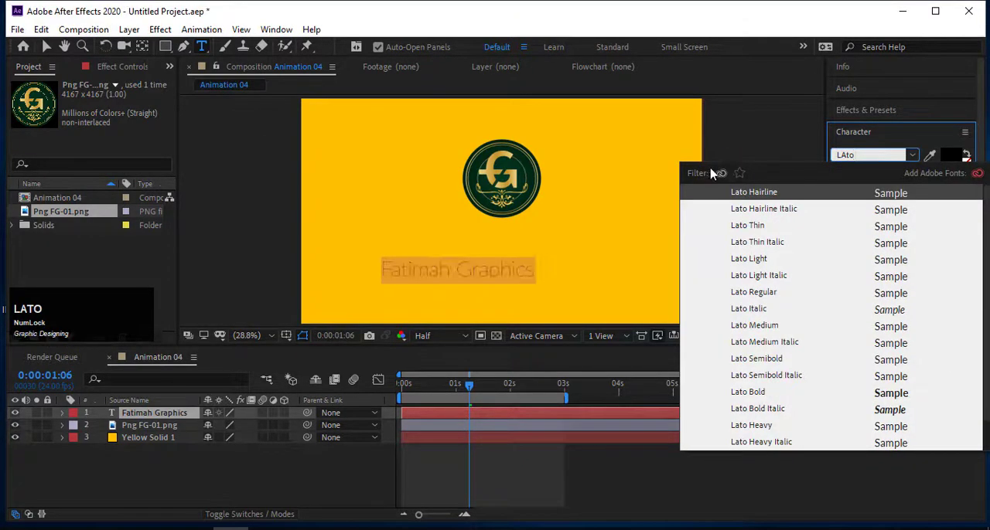
{"action": "left_click", "coordinate": [913, 156]}
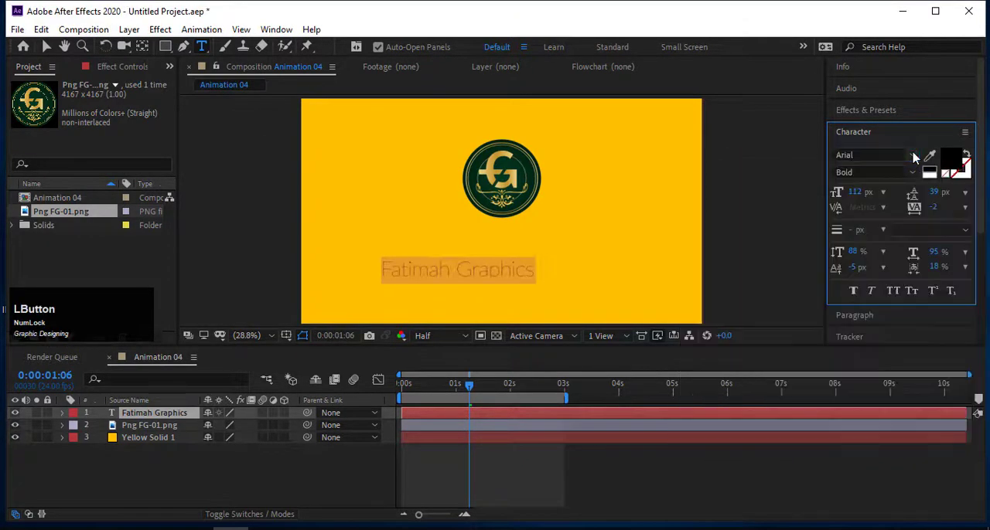
{"action": "left_click", "coordinate": [847, 157]}
{"action": "type", "text": "Lato"}
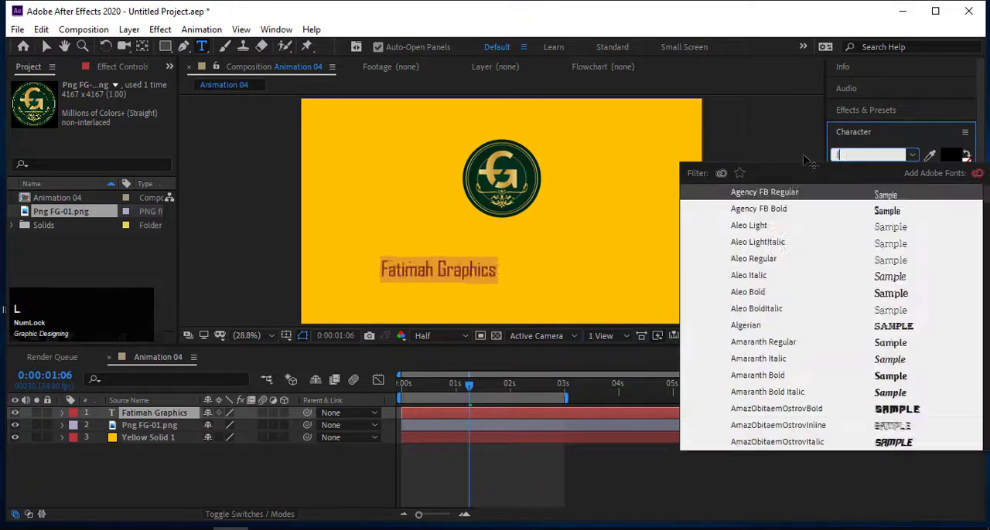
{"action": "key", "text": "Return"}
{"action": "left_click", "coordinate": [882, 172]}
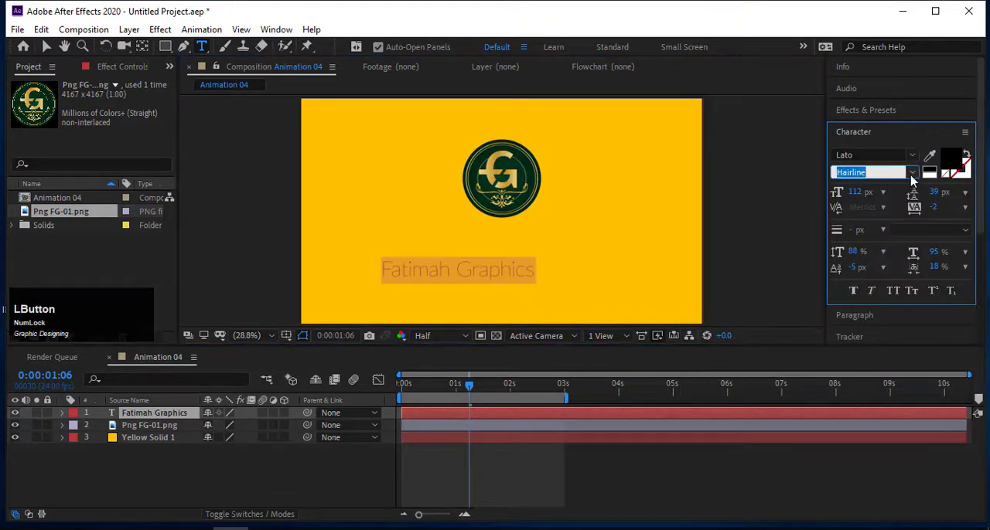
{"action": "left_click", "coordinate": [912, 173]}
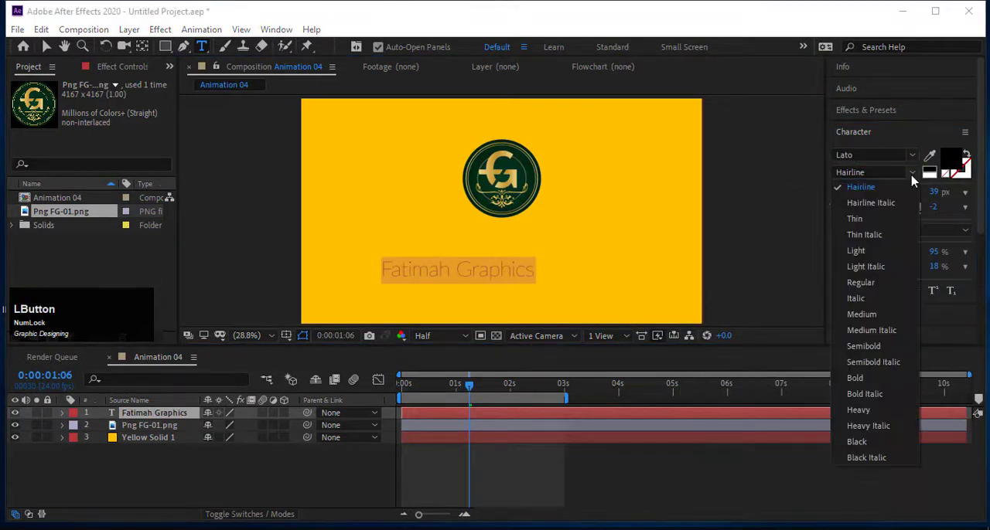
{"action": "left_click", "coordinate": [863, 314]}
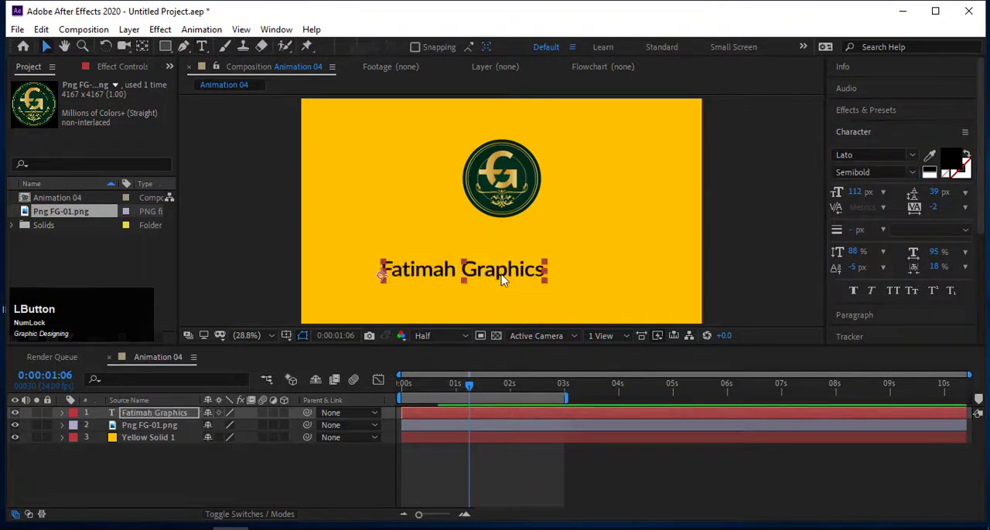
Move the text up closer beneath the logo and centre it horizontally in the composition.
{"action": "left_click_drag", "start_coordinate": [502, 276], "coordinate": [536, 249]}
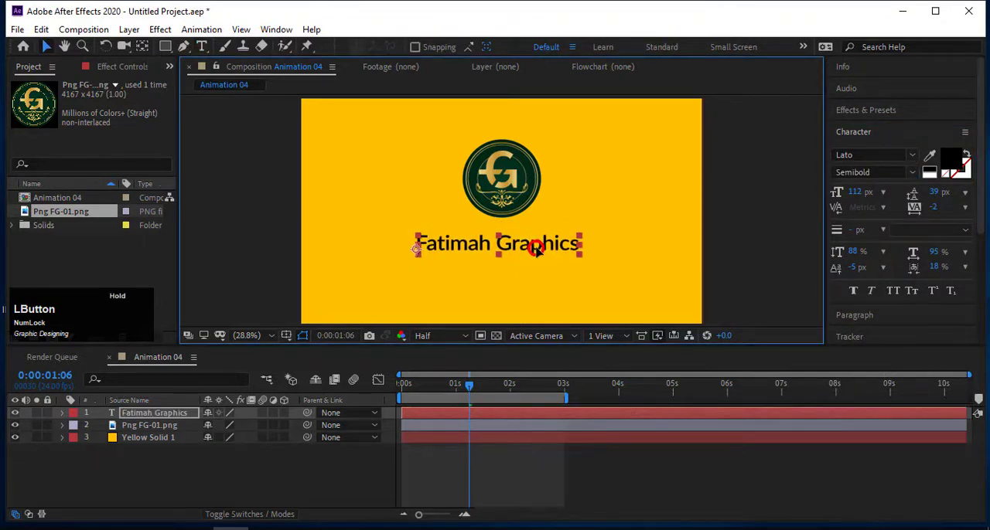
{"action": "scroll", "coordinate": [912, 302], "scroll_direction": "down", "scroll_amount": 5}
{"action": "left_click", "coordinate": [861, 266]}
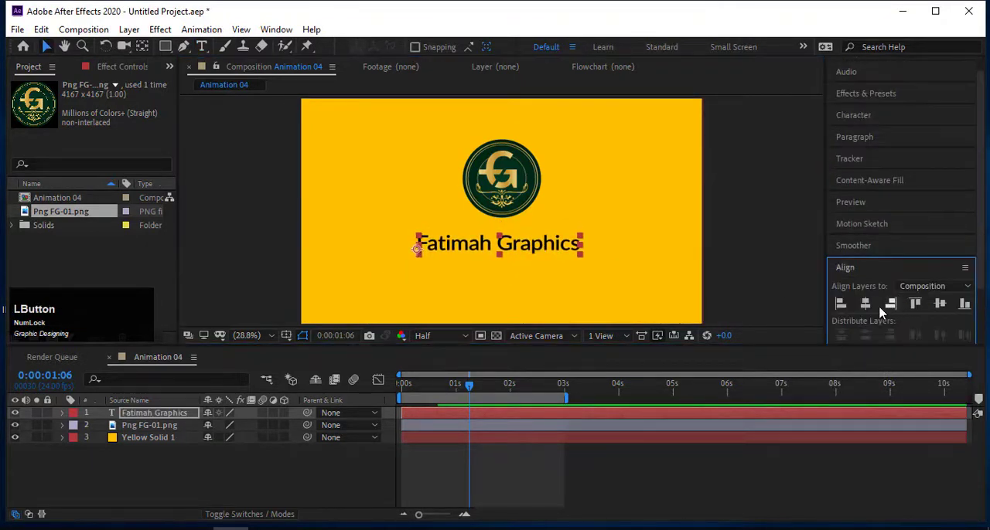
{"action": "left_click", "coordinate": [865, 305]}
Select the logo and text together and move both slightly down in the composition.
{"action": "left_click", "coordinate": [522, 209], "text": "shift"}
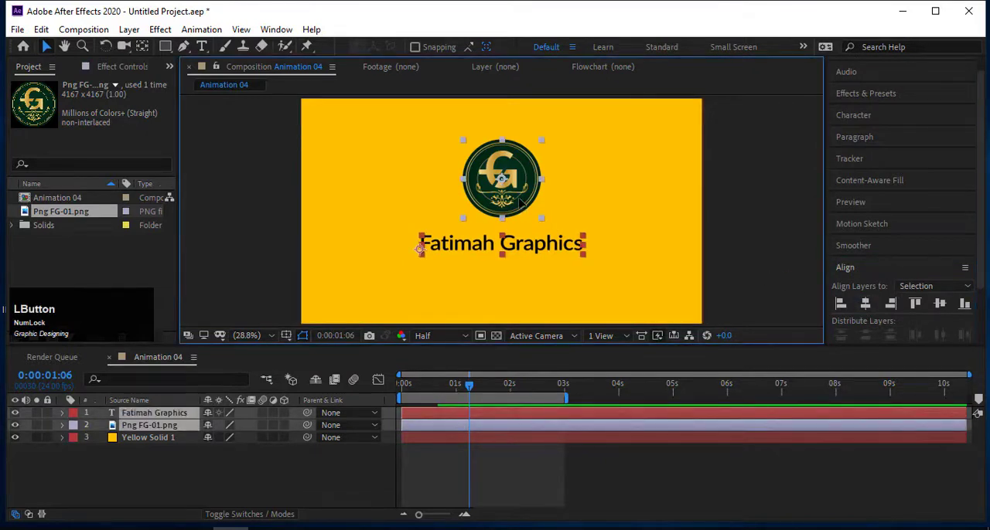
{"action": "left_click_drag", "start_coordinate": [520, 202], "coordinate": [520, 215]}
{"action": "left_click", "coordinate": [581, 272]}
Nudge only the text layer upward to tighten its gap below the logo.
{"action": "left_click", "coordinate": [539, 266]}
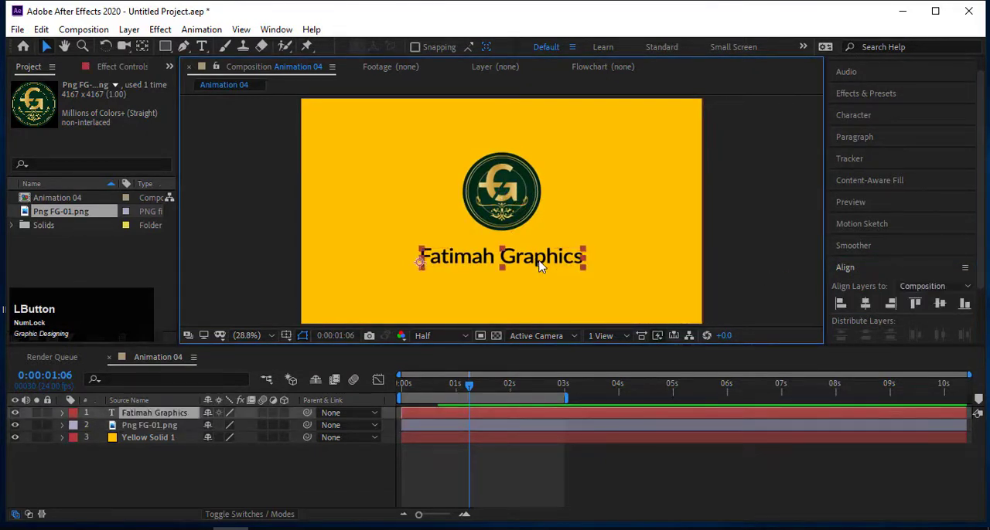
{"action": "key", "text": "Up"}
{"action": "key", "text": "Up"}
{"action": "key", "text": "Up"}
{"action": "key", "text": "Up"}
{"action": "key", "text": "Up"}
{"action": "key", "text": "Up"}
{"action": "key", "text": "Up"}
{"action": "key", "text": "Up"}
{"action": "key", "text": "Up"}
{"action": "key", "text": "Up"}
{"action": "key", "text": "Up"}
{"action": "key", "text": "Up"}
{"action": "key", "text": "Up"}
{"action": "key", "text": "Up"}
{"action": "key", "text": "Up"}
{"action": "key", "text": "Up"}
{"action": "key", "text": "Up"}
{"action": "key", "text": "Up"}
{"action": "key", "text": "Up"}
{"action": "key", "text": "Up"}
{"action": "key", "text": "Up"}
{"action": "key", "text": "Up"}
{"action": "key", "text": "Up"}
{"action": "key", "text": "Up"}
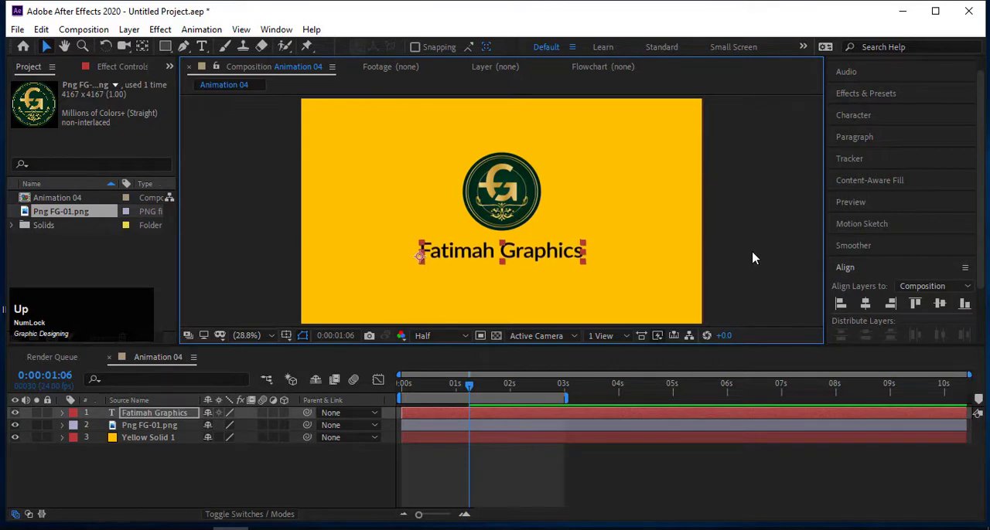
Expand the Fatimah Graphics layer's Transform properties and add an Opacity keyframe of 0% at 0:00:00:21.
{"action": "left_click", "coordinate": [746, 263]}
{"action": "left_click", "coordinate": [81, 413]}
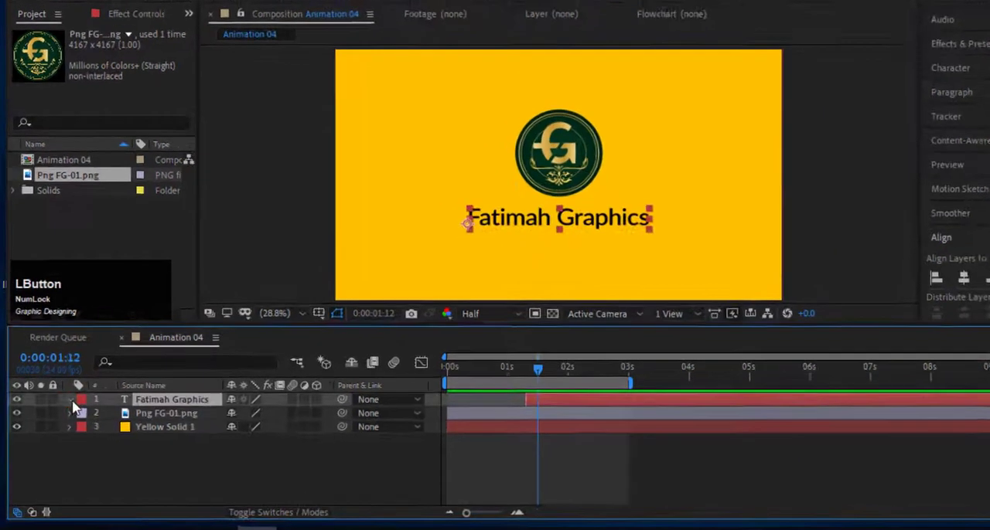
{"action": "left_click", "coordinate": [62, 413]}
{"action": "left_click", "coordinate": [75, 425]}
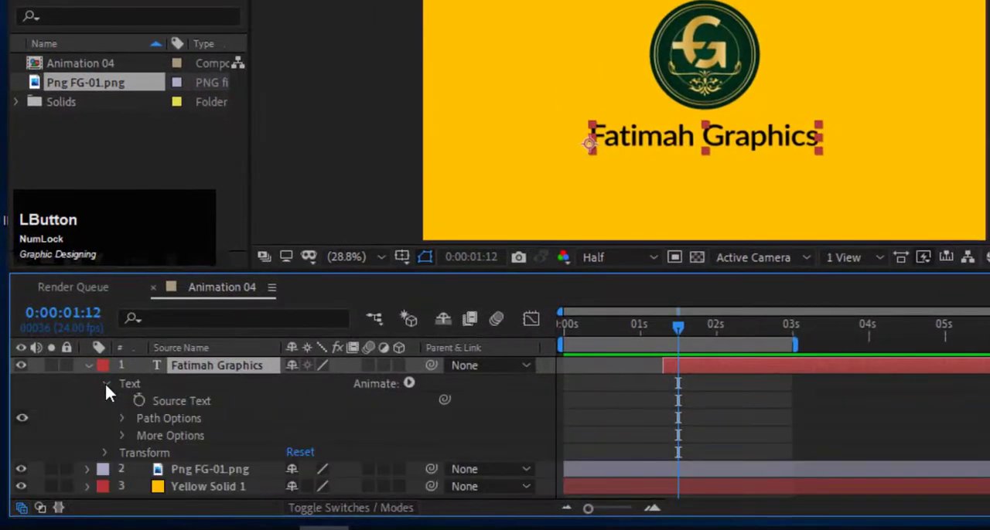
{"action": "left_click", "coordinate": [105, 453]}
{"action": "scroll", "coordinate": [101, 452], "scroll_direction": "down", "scroll_amount": 1}
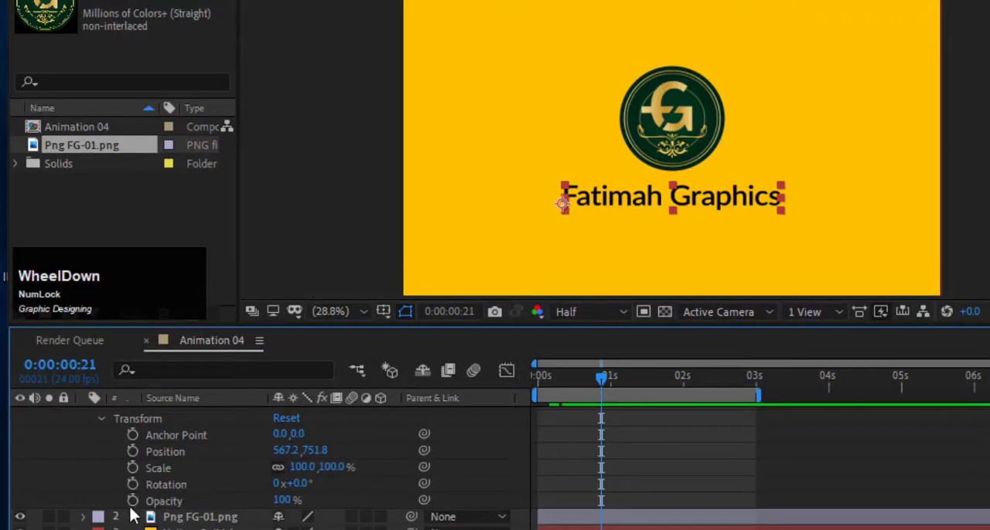
{"action": "left_click", "coordinate": [132, 501]}
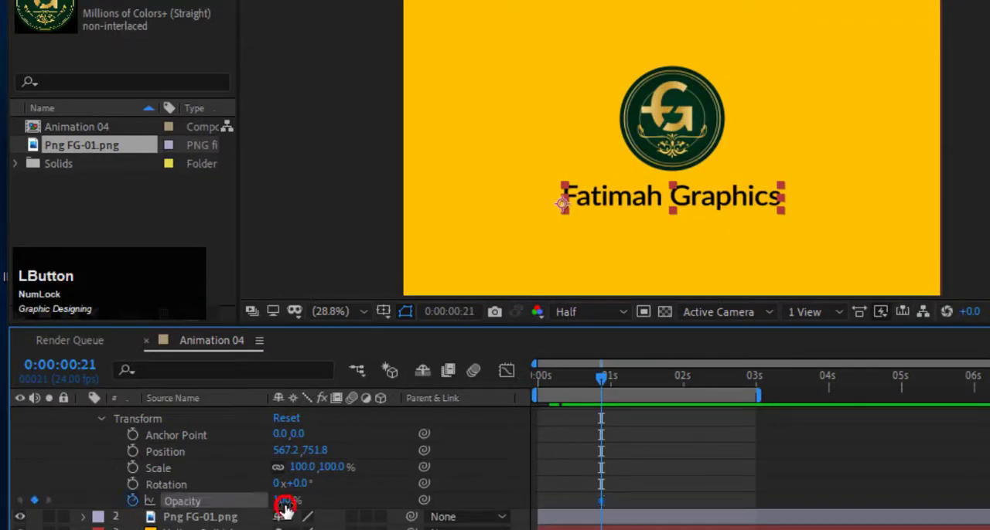
{"action": "left_click_drag", "start_coordinate": [285, 507], "coordinate": [186, 501]}
Add a 100% Opacity keyframe to the text layer at 0:00:01:03 and preview the fade-in from the start.
{"action": "left_click_drag", "start_coordinate": [601, 377], "coordinate": [620, 378]}
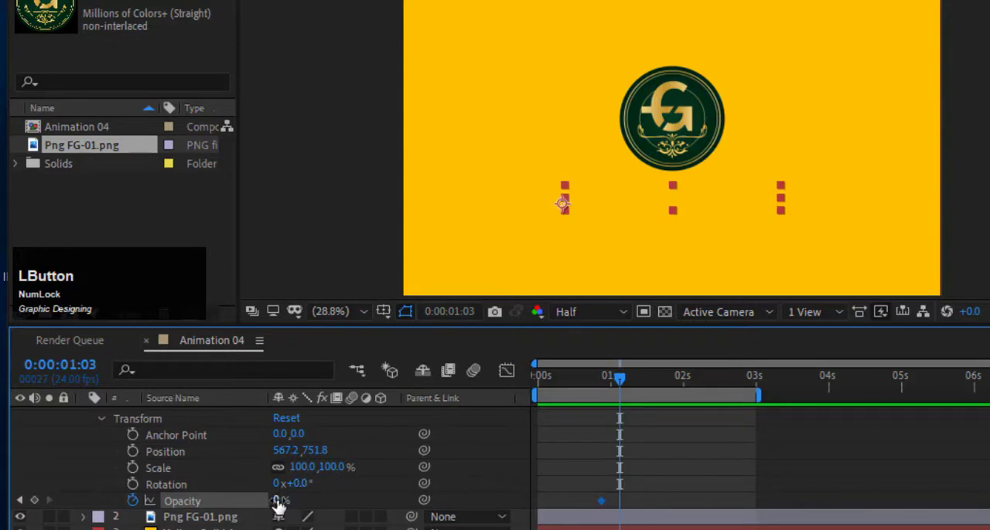
{"action": "left_click_drag", "start_coordinate": [279, 504], "coordinate": [439, 495]}
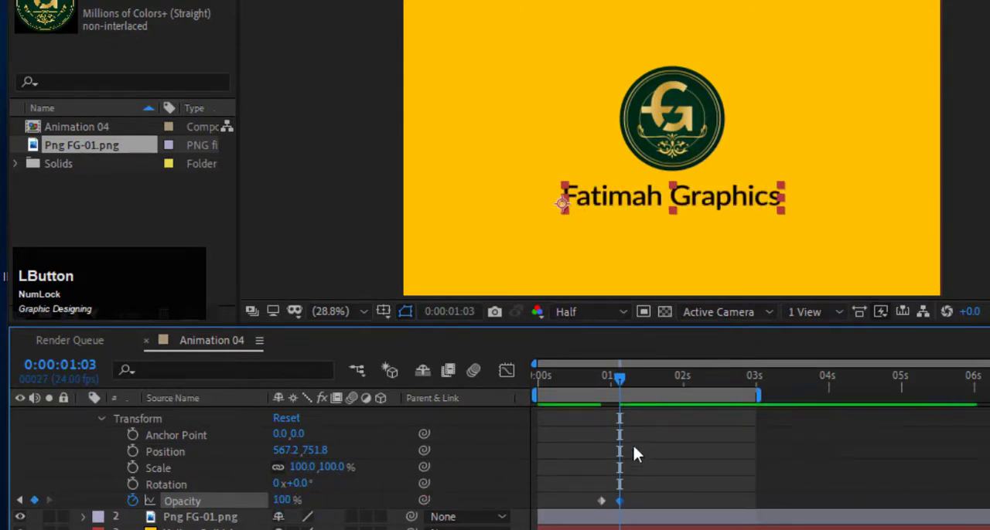
{"action": "left_click_drag", "start_coordinate": [621, 381], "coordinate": [522, 379]}
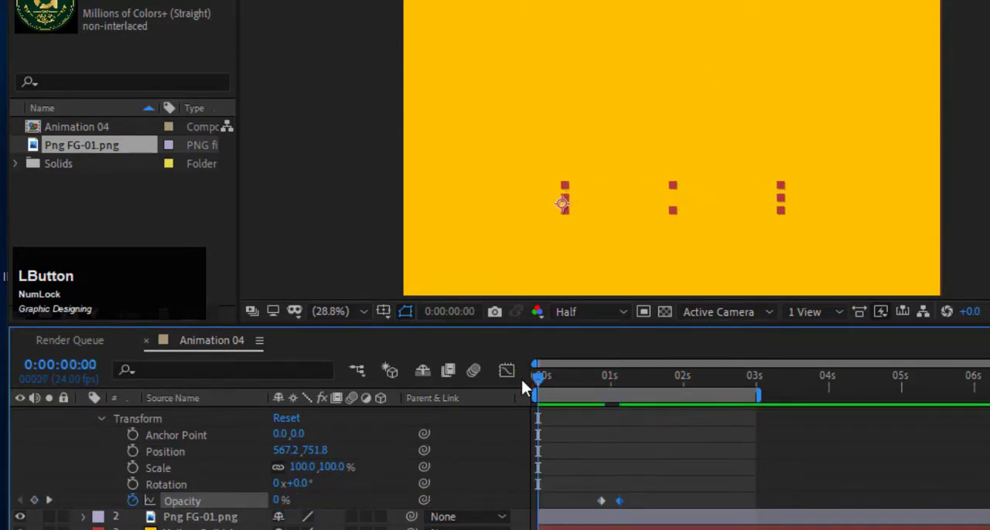
{"action": "key", "text": "space"}
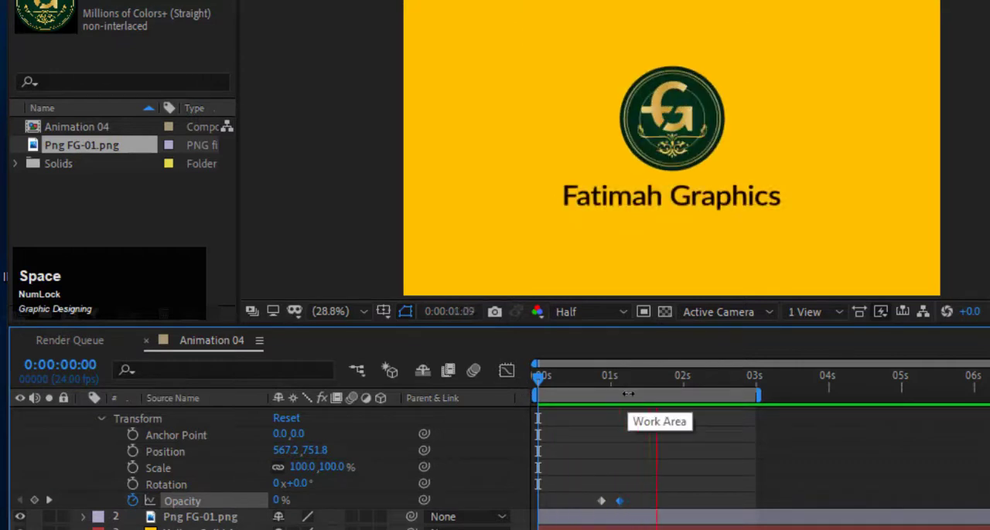
Shift both of the text's Opacity keyframes a few frames earlier and replay the animation from the start.
{"action": "left_click", "coordinate": [644, 493]}
{"action": "left_click_drag", "start_coordinate": [644, 495], "coordinate": [609, 501]}
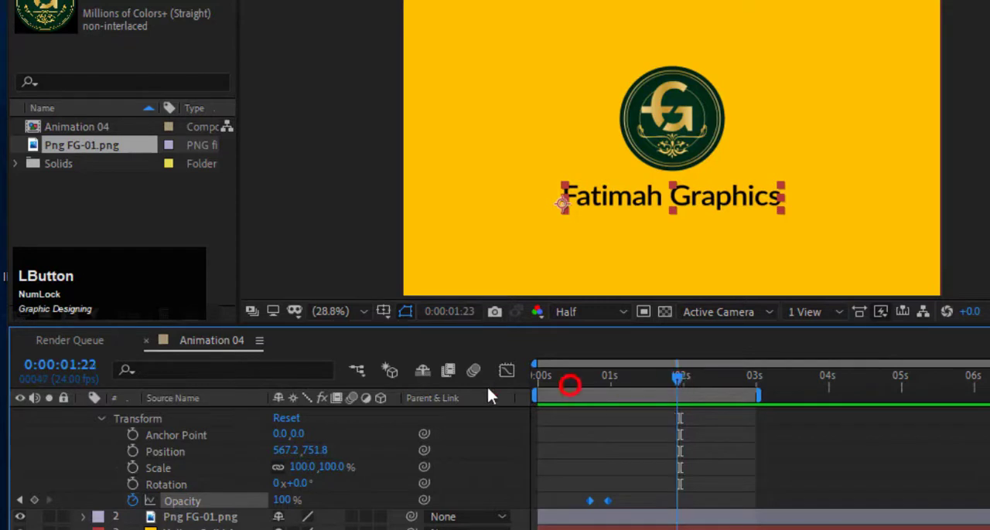
{"action": "left_click_drag", "start_coordinate": [487, 388], "coordinate": [473, 386]}
{"action": "key", "text": "space"}
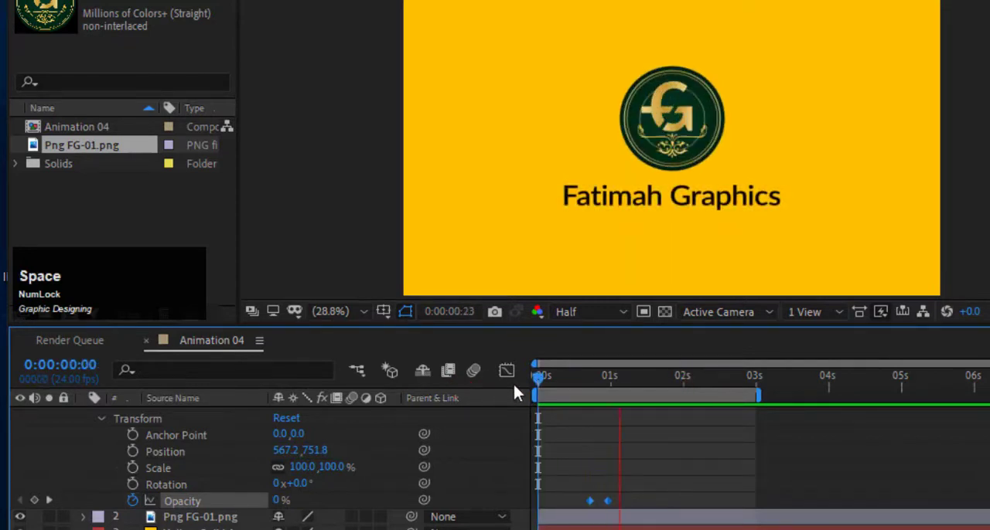
{"action": "key", "text": "space"}
Shorten the work area to end at about 1.5 seconds and preview the animation within it.
{"action": "left_click", "coordinate": [758, 400]}
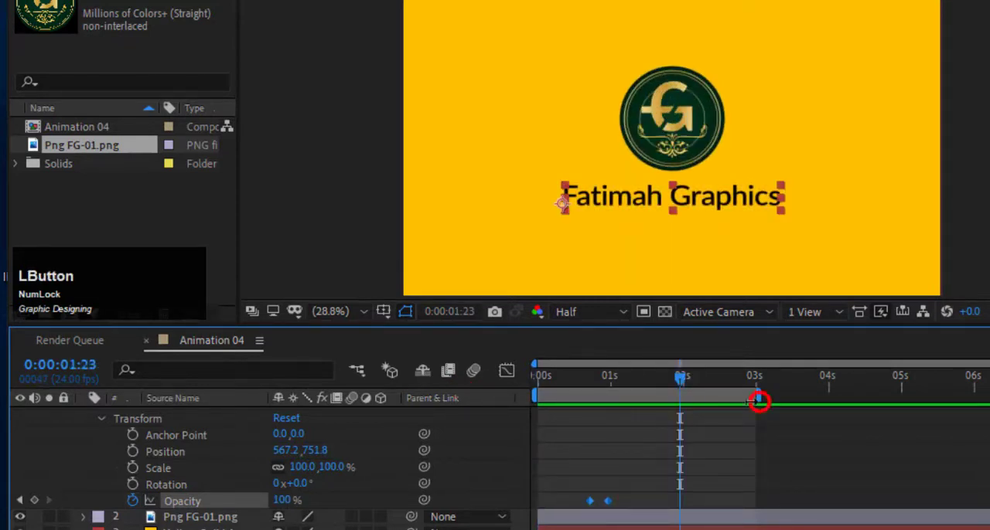
{"action": "left_click_drag", "start_coordinate": [758, 400], "coordinate": [657, 385]}
{"action": "key", "text": "space"}
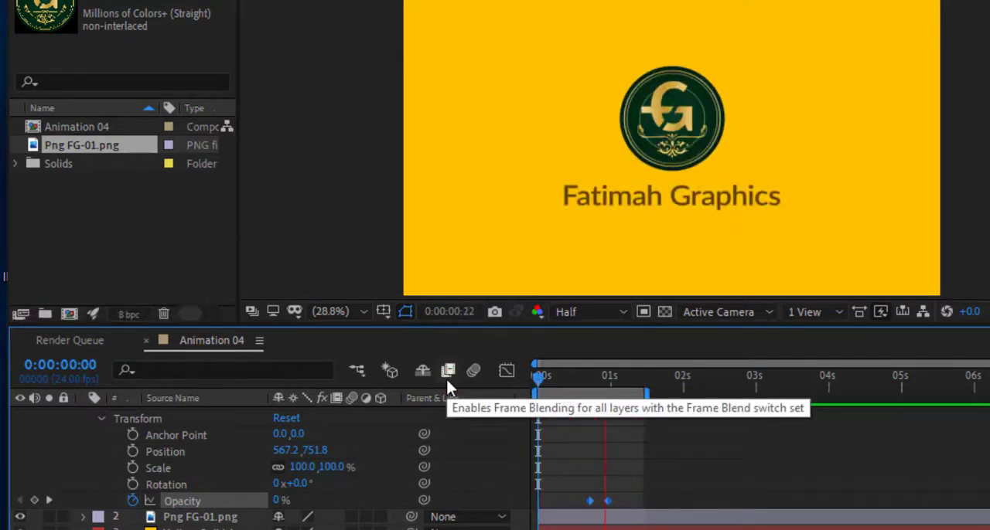
{"action": "key", "text": "space"}
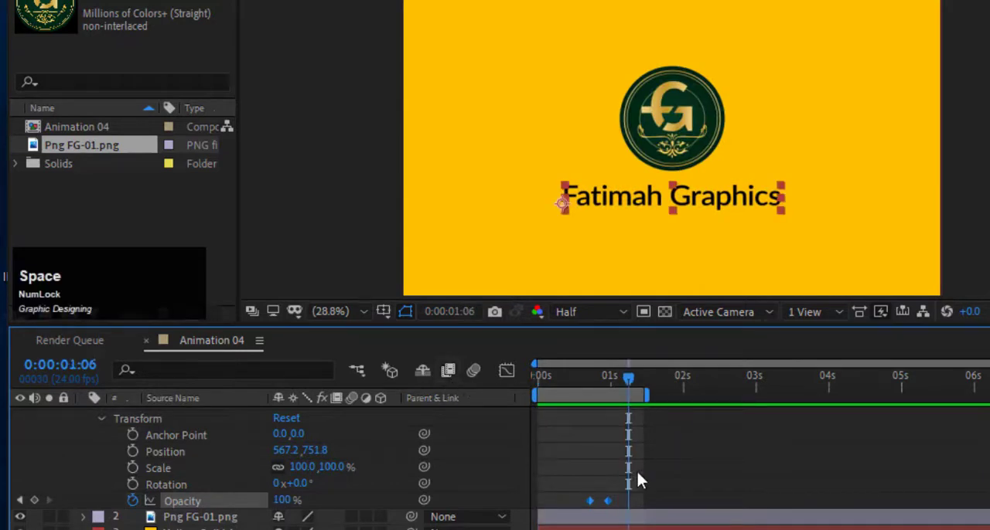
Collapse the text layer's properties and play the complete logo and text animation from the beginning.
{"action": "left_click", "coordinate": [101, 418]}
{"action": "left_click", "coordinate": [82, 415]}
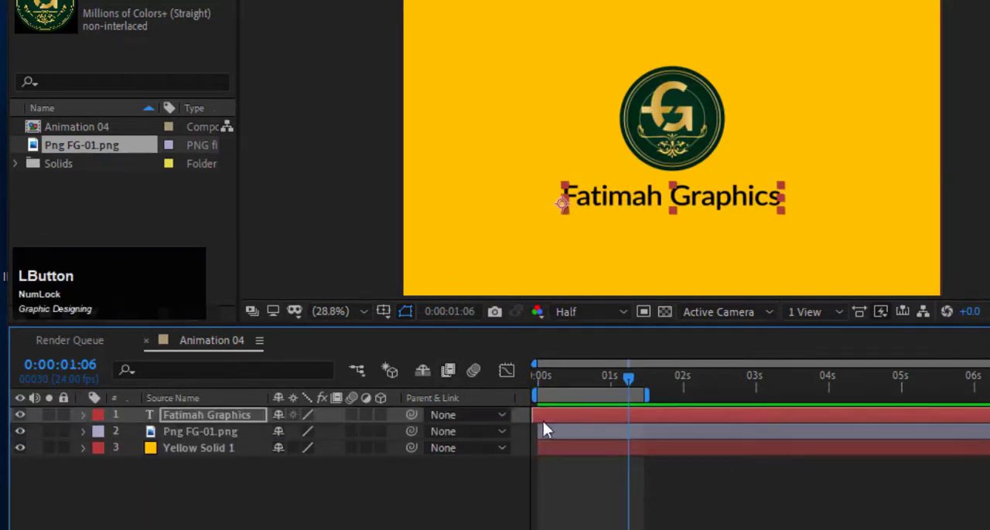
{"action": "left_click_drag", "start_coordinate": [551, 382], "coordinate": [520, 374]}
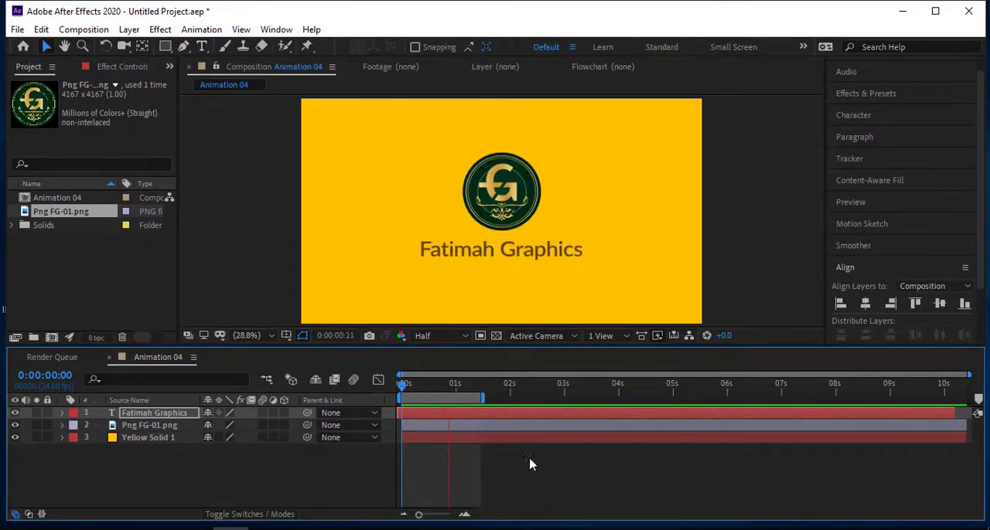
{"action": "key", "text": "space"}
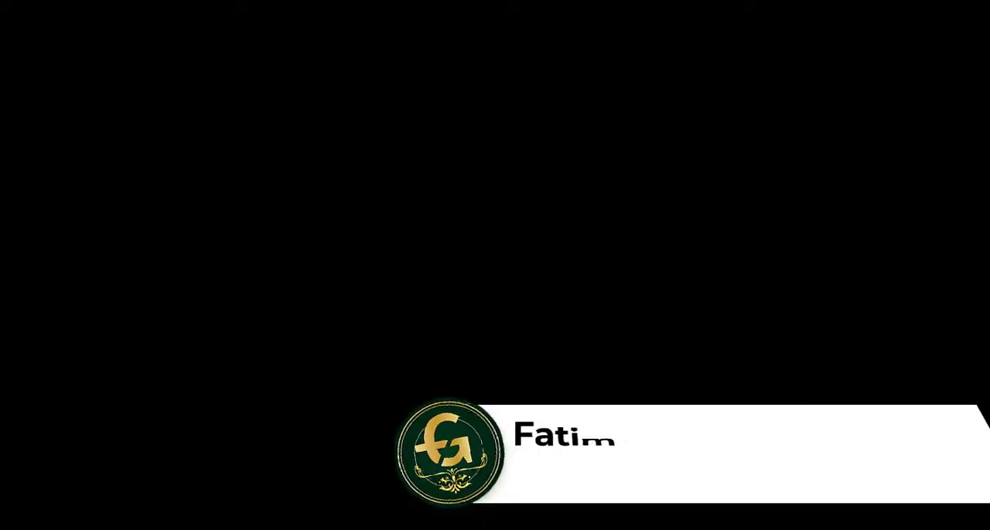